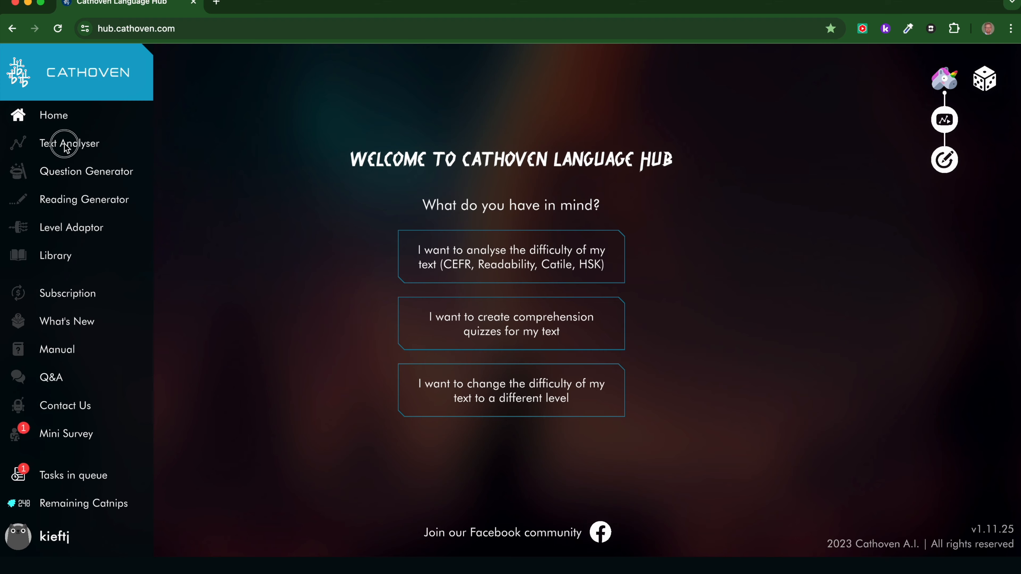
# - Open the Text Analyser and delete the sample cat story from its text field
pyautogui.click(65, 147)
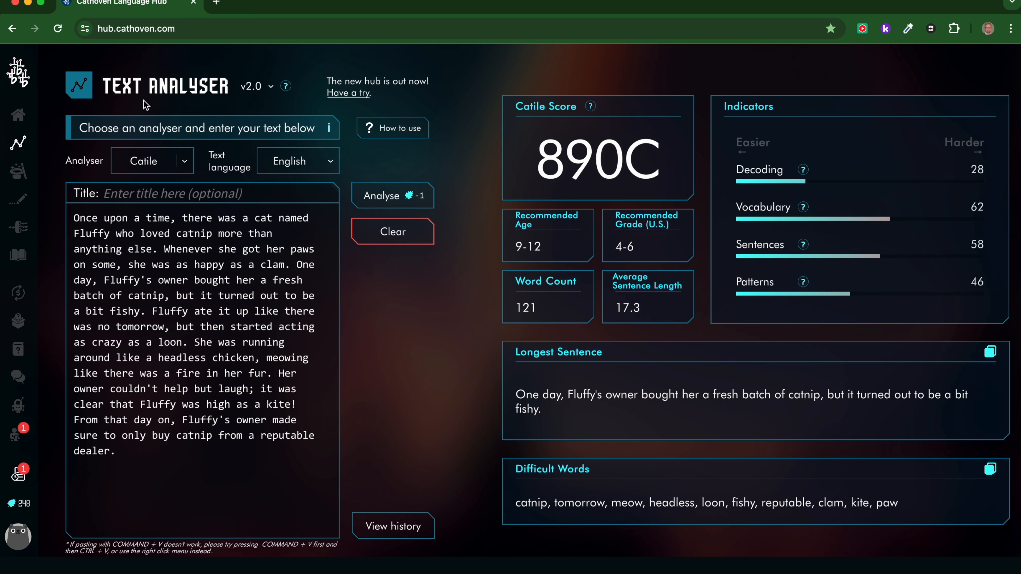
pyautogui.moveTo(74, 218); pyautogui.dragTo(157, 463)
pyautogui.press('BackSpace')
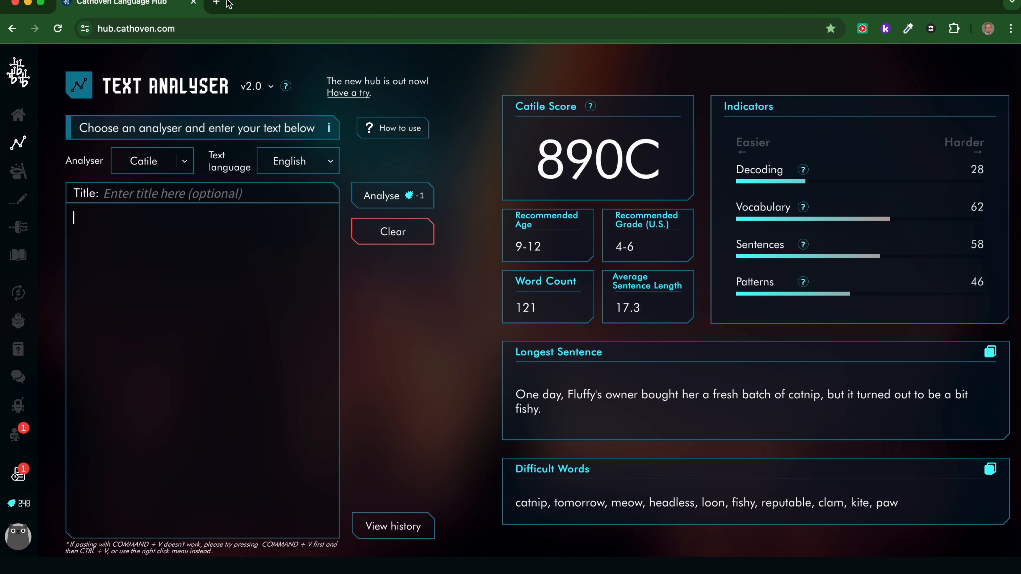
# - Open Google Docs in a new browser tab and open the "Google jam board rip" document
pyautogui.click(216, 4)
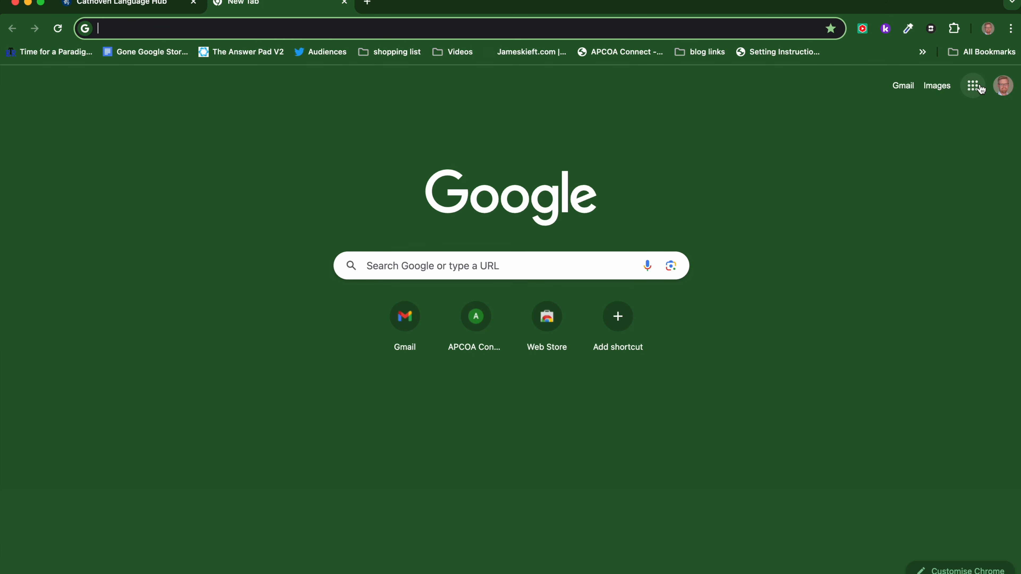
pyautogui.click(973, 90)
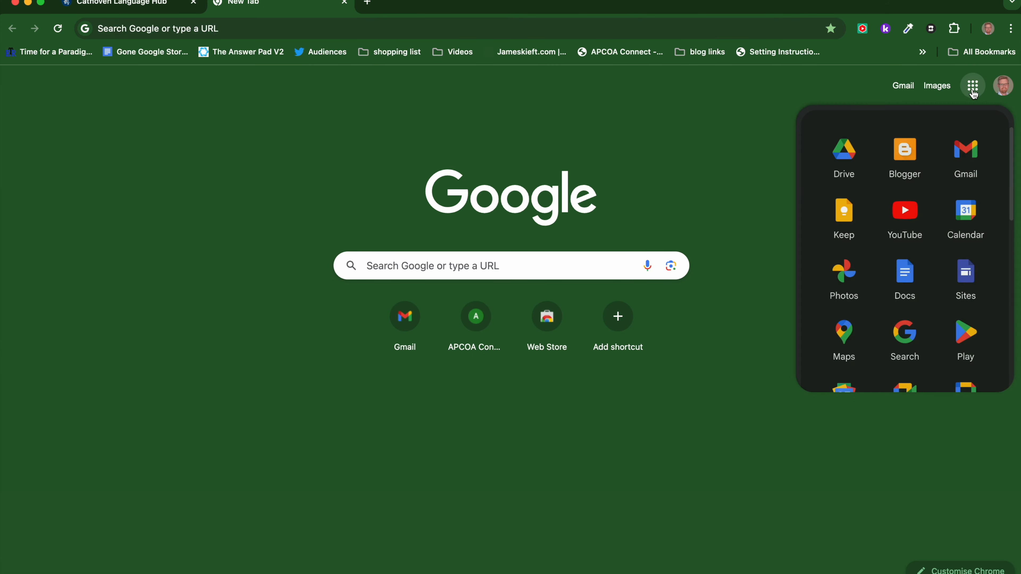
pyautogui.click(909, 283)
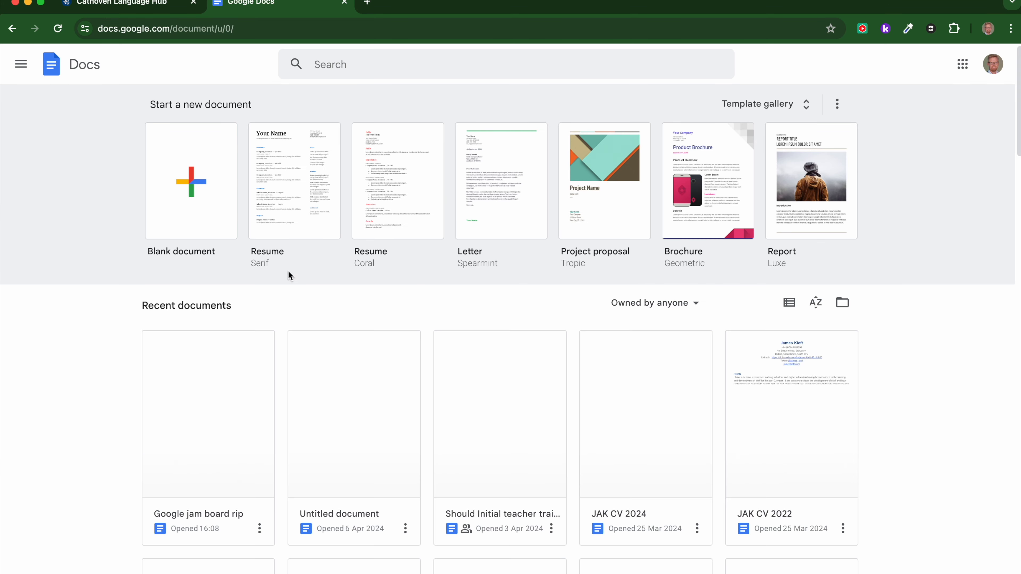
pyautogui.click(230, 424)
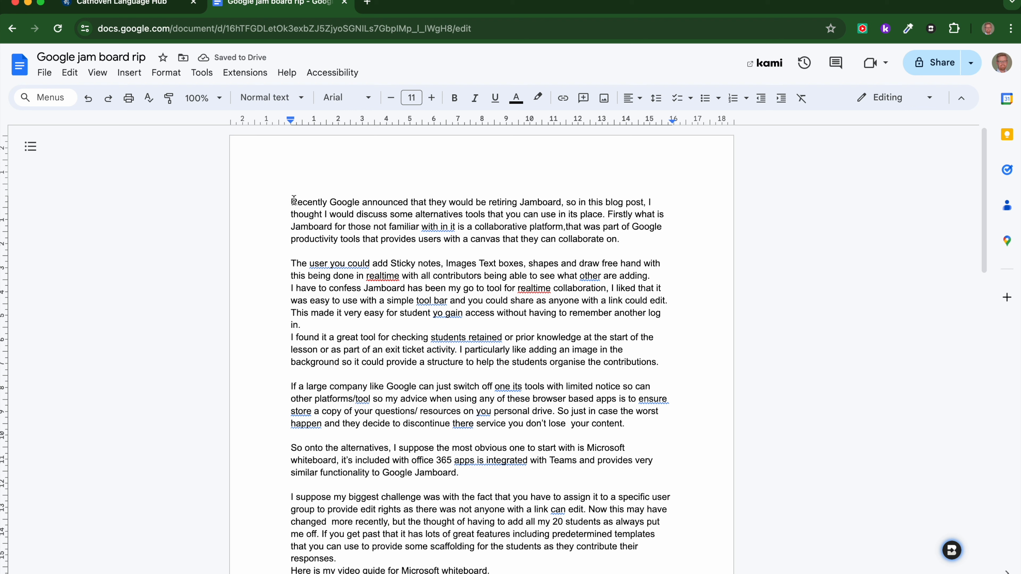
# - Copy the document's text from "Recently Google announced" through "similar functionality to Google Jamboard."
pyautogui.moveTo(293, 201); pyautogui.dragTo(550, 478)
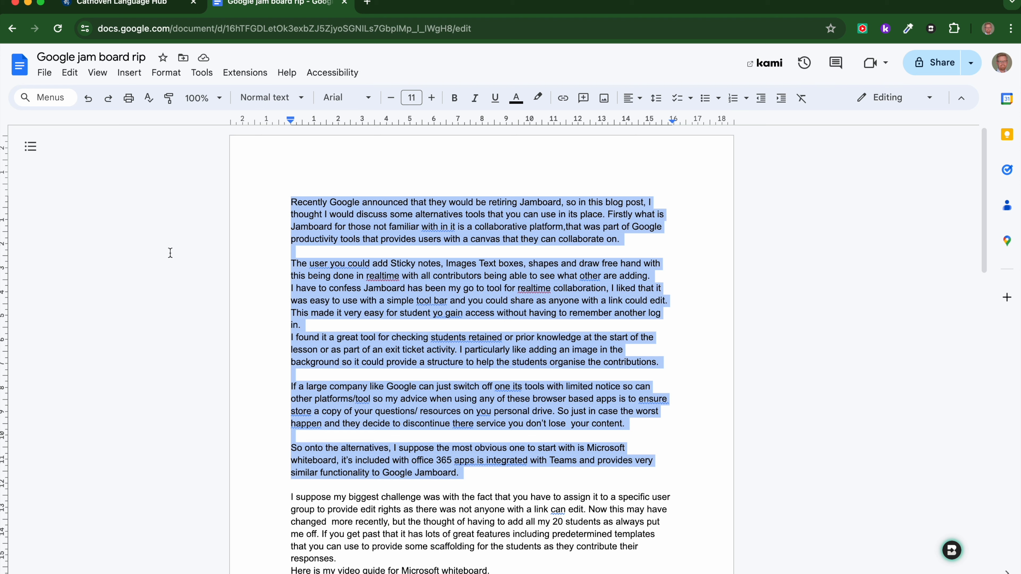
pyautogui.click(125, 7)
pyautogui.click(152, 229)
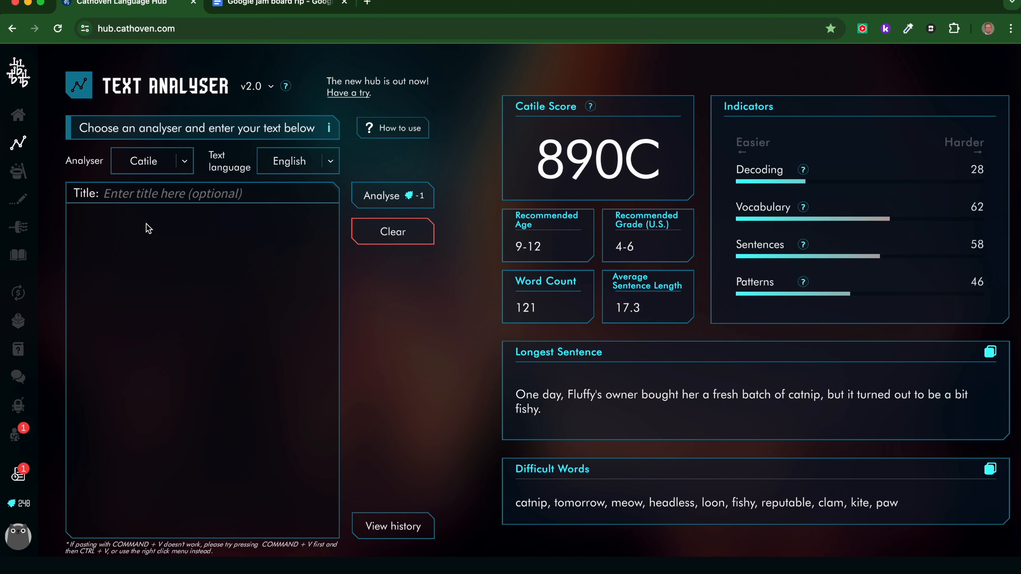
pyautogui.click(242, 4)
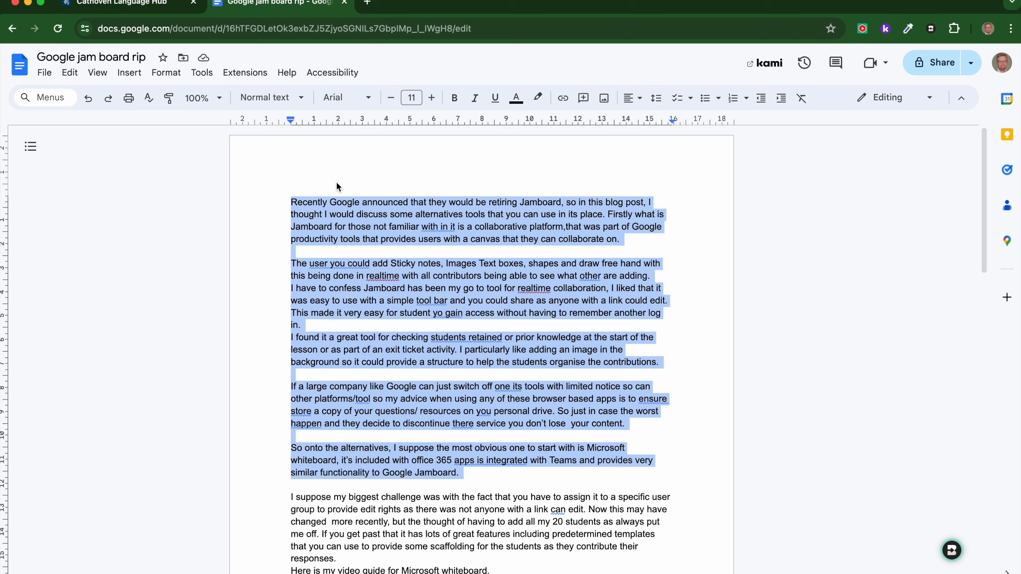
pyautogui.rightClick(405, 298)
pyautogui.click(437, 288)
# - Switch back to Cathoven and paste the copied text into the Text Analyser, allowing the site clipboard access
pyautogui.click(161, 7)
pyautogui.click(94, 234)
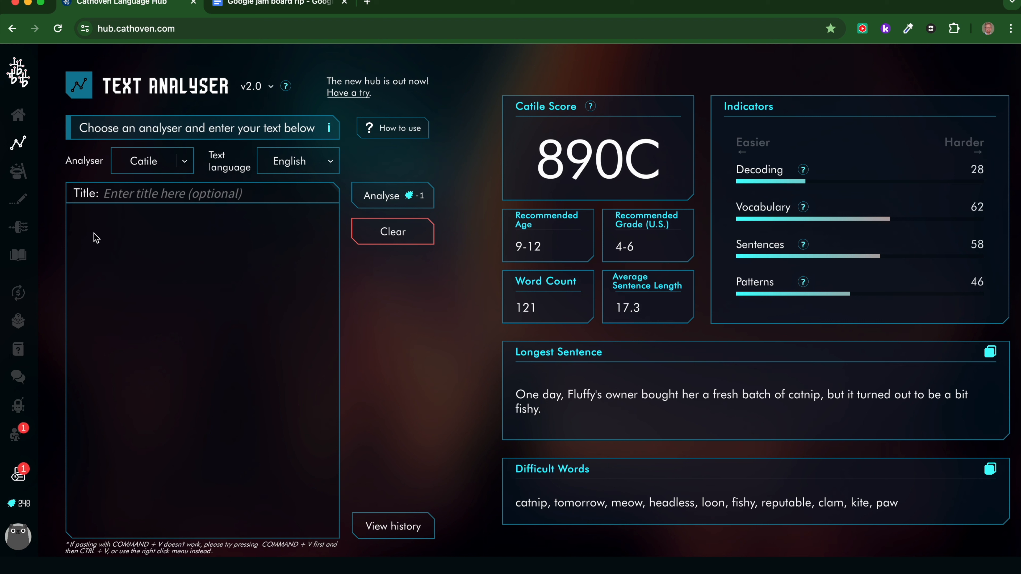
pyautogui.rightClick(94, 234)
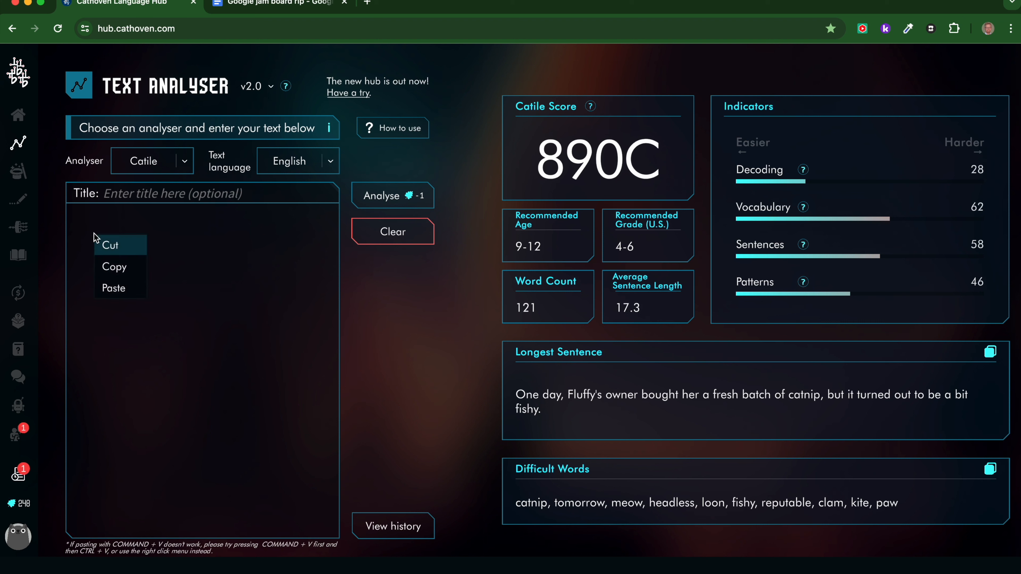
pyautogui.click(112, 289)
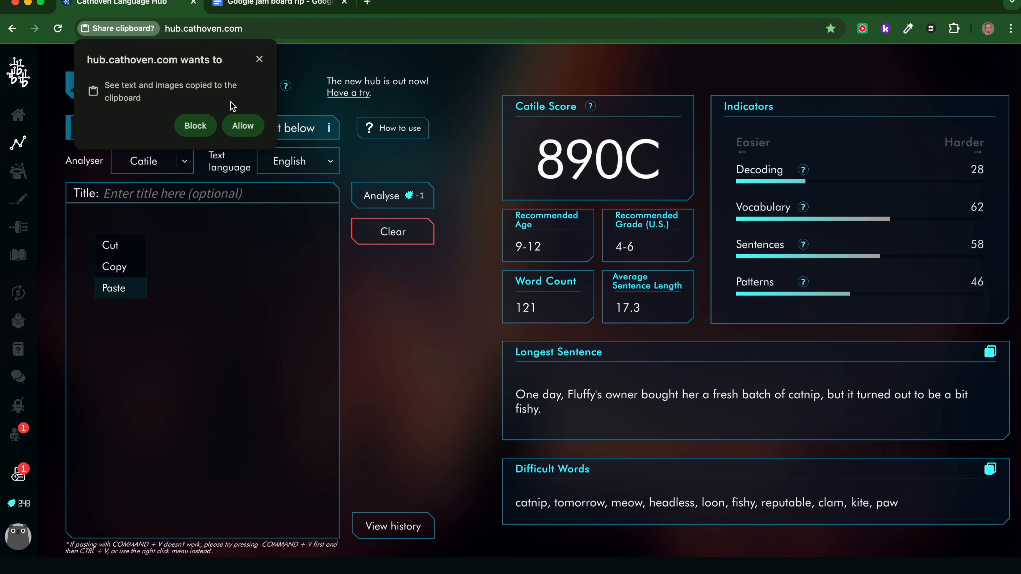
pyautogui.click(243, 126)
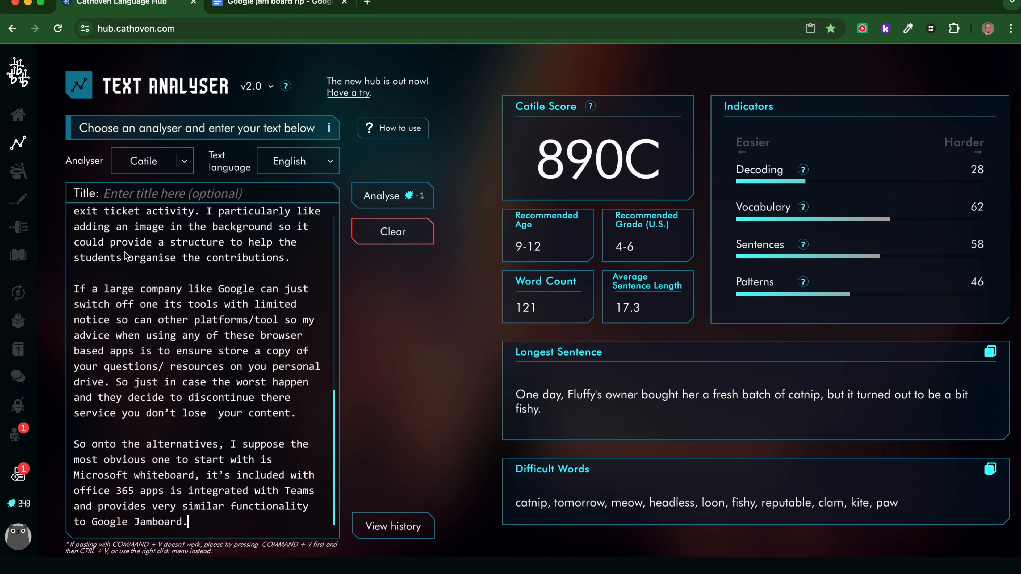
pyautogui.scroll(5, 206, 371)
pyautogui.scroll(3, 206, 371)
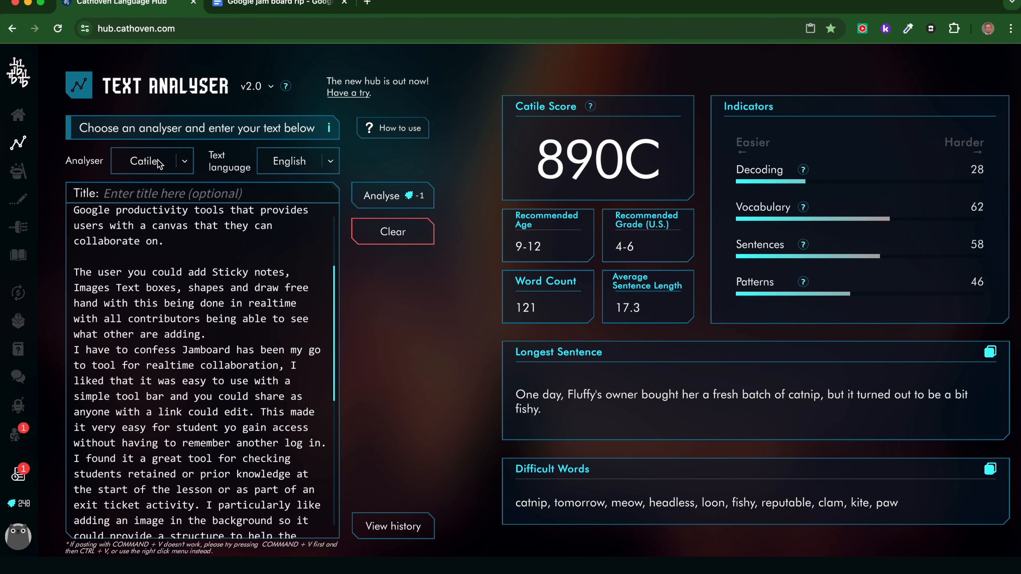
# - Switch the analyser to CEFR & Cambridge Scale and then to Readability to view their result layouts
pyautogui.click(184, 163)
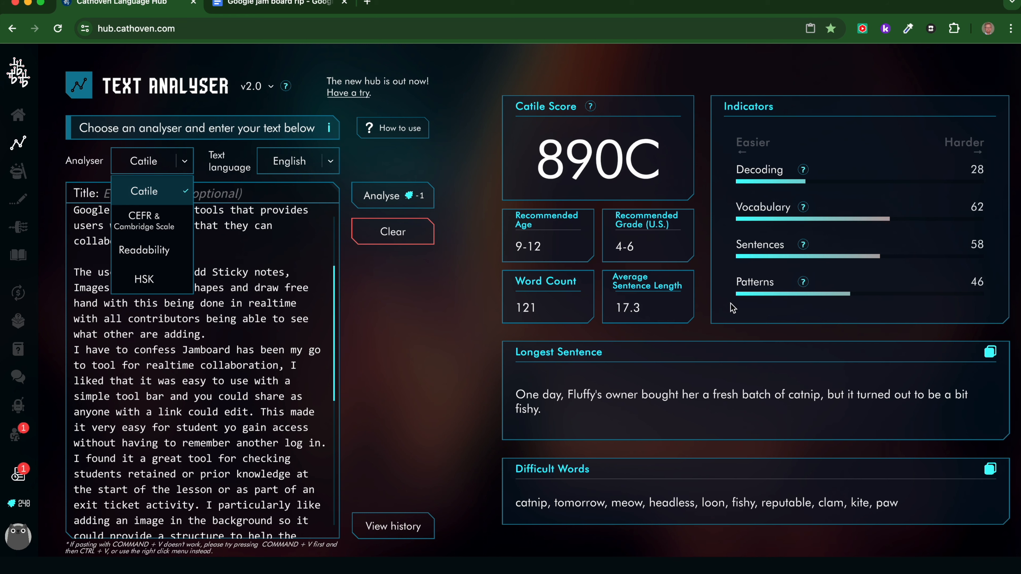
pyautogui.click(140, 224)
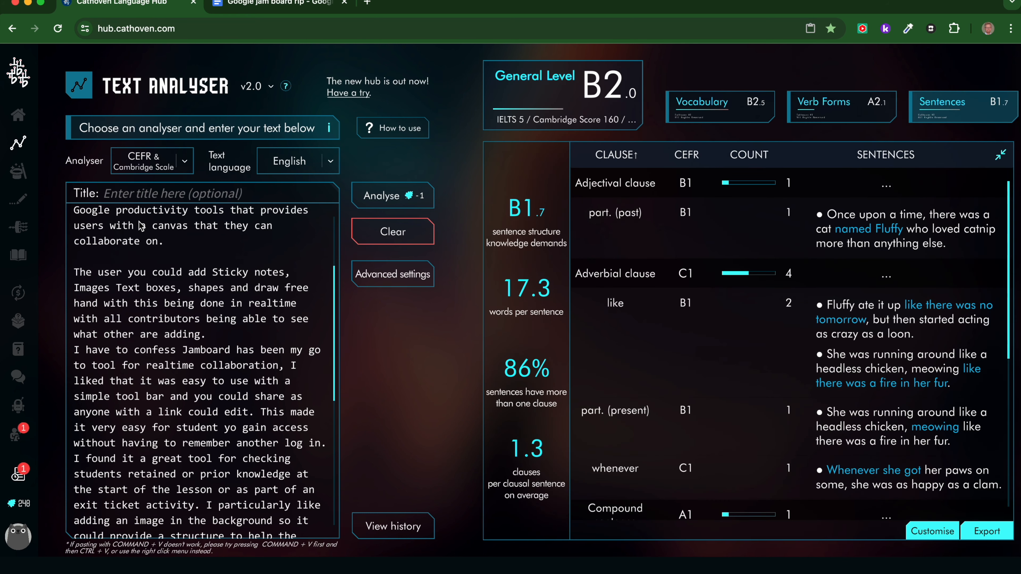
pyautogui.click(184, 162)
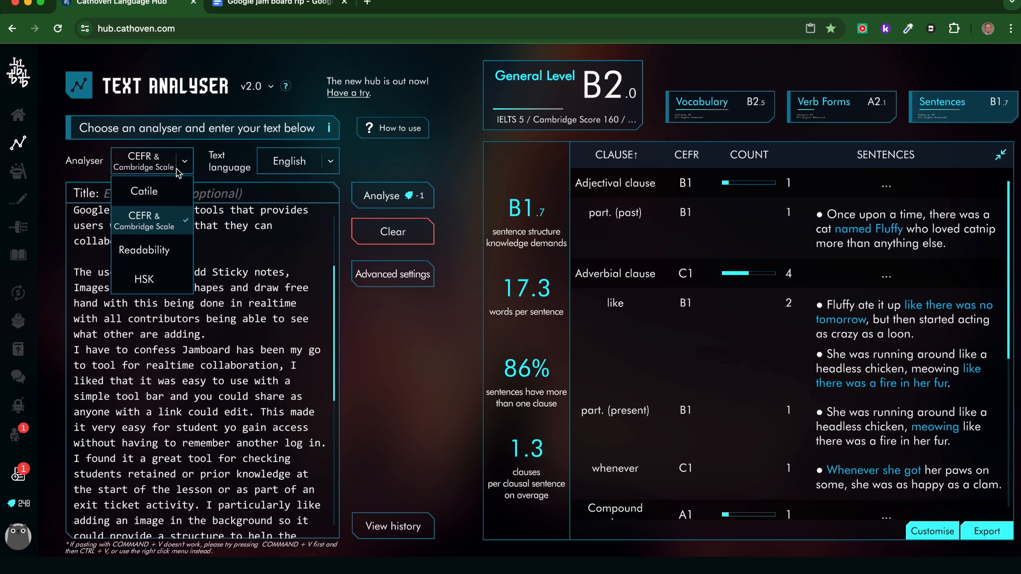
pyautogui.click(149, 252)
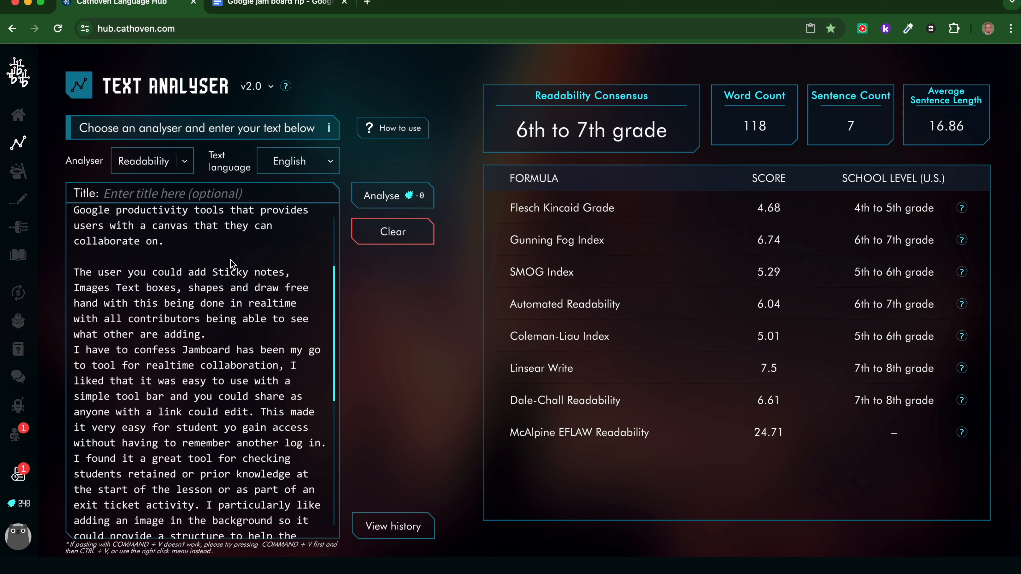
pyautogui.click(182, 166)
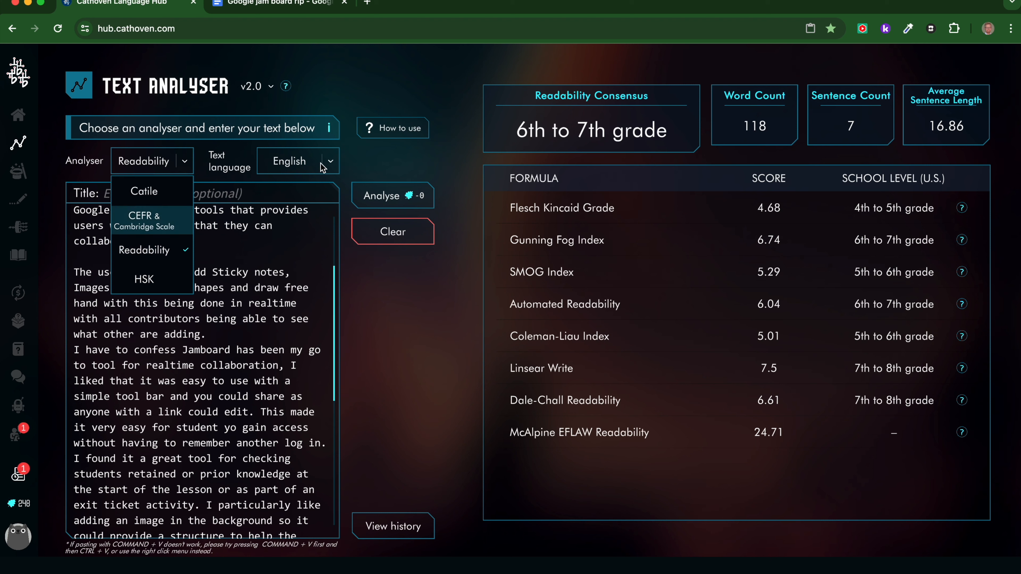
# - Look through the available text languages and choose English
pyautogui.click(330, 161)
pyautogui.click(330, 161)
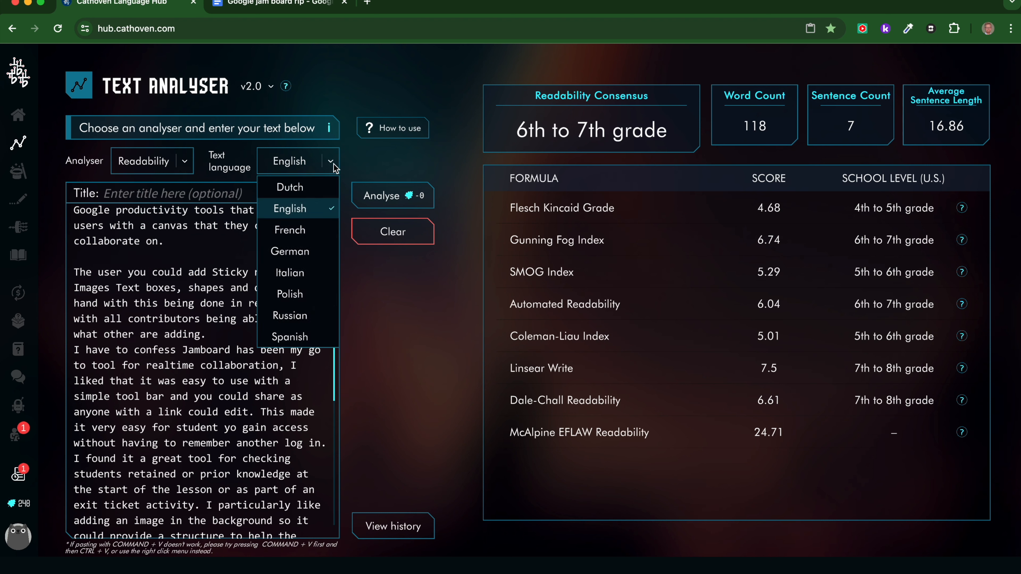
pyautogui.click(320, 209)
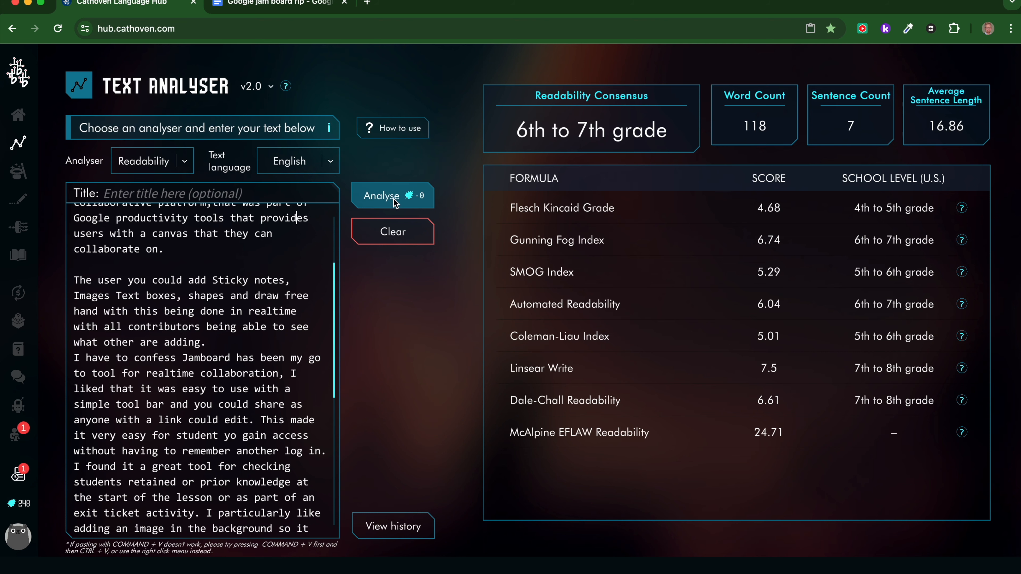
# - Run a Catile analysis of the pasted text and view the explanations of the Decoding and Vocabulary indicators
pyautogui.click(123, 161)
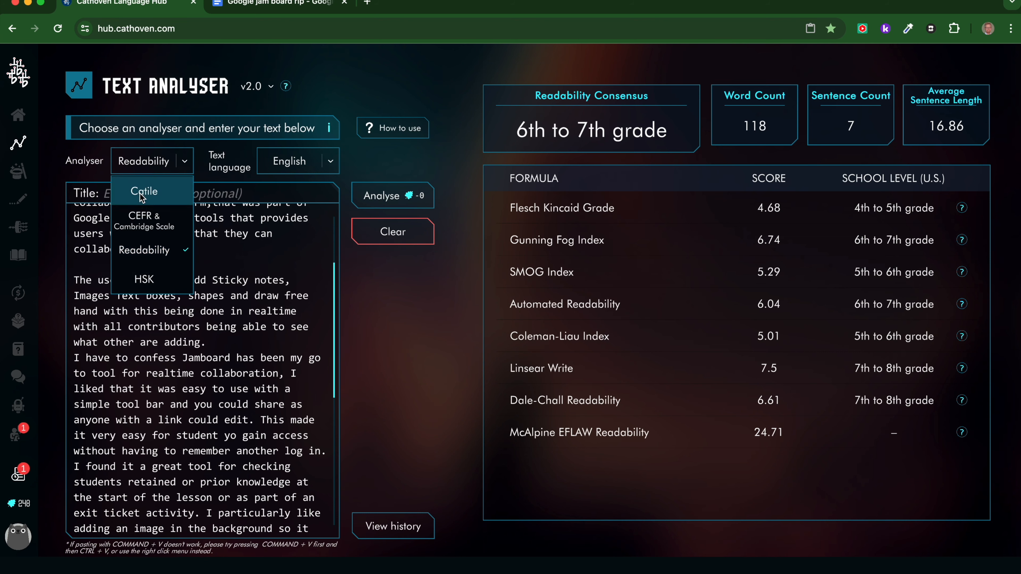
pyautogui.click(142, 192)
pyautogui.click(381, 204)
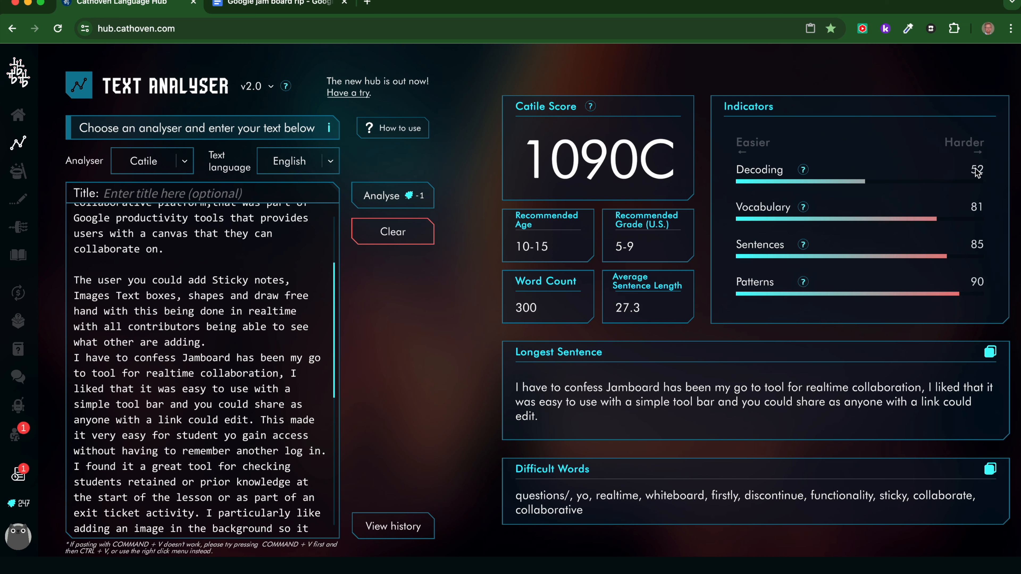
pyautogui.moveTo(808, 172)
pyautogui.moveTo(802, 209)
# - Analyse the pasted text with CEFR & Cambridge Scale and look over the sentence clause results
pyautogui.click(184, 166)
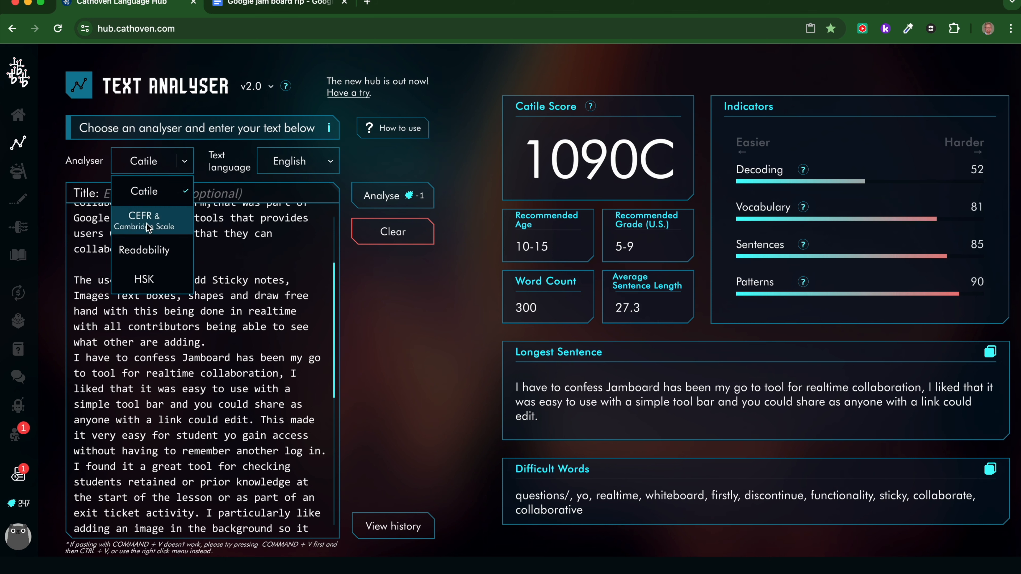
pyautogui.click(145, 223)
pyautogui.click(391, 199)
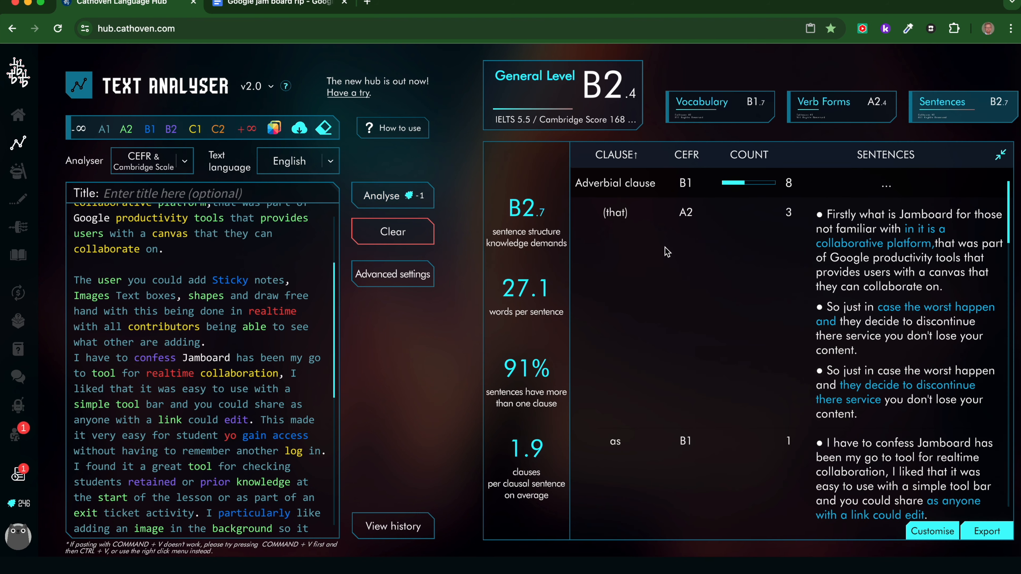
pyautogui.scroll(-3, 701, 407)
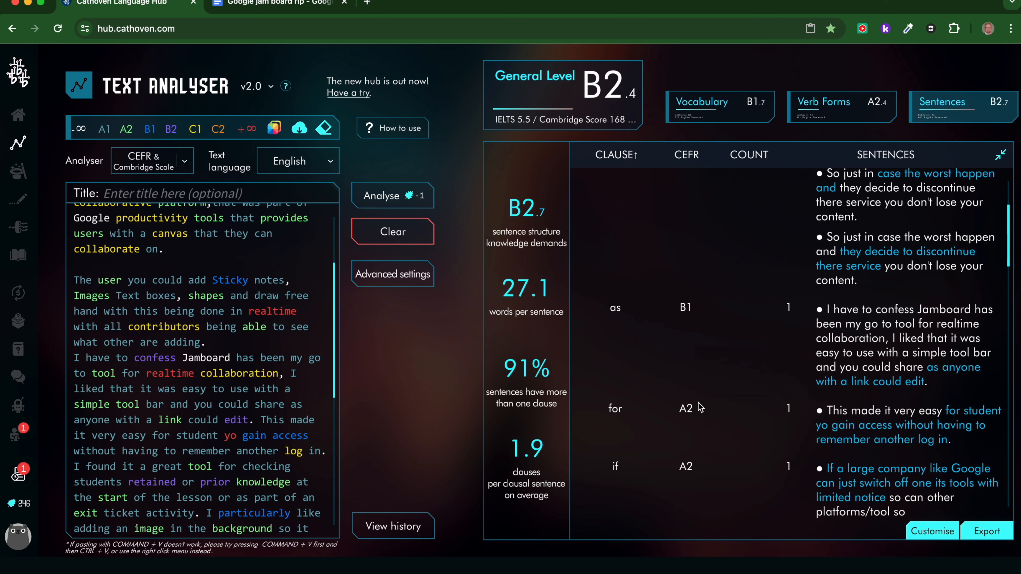
pyautogui.scroll(3, 775, 318)
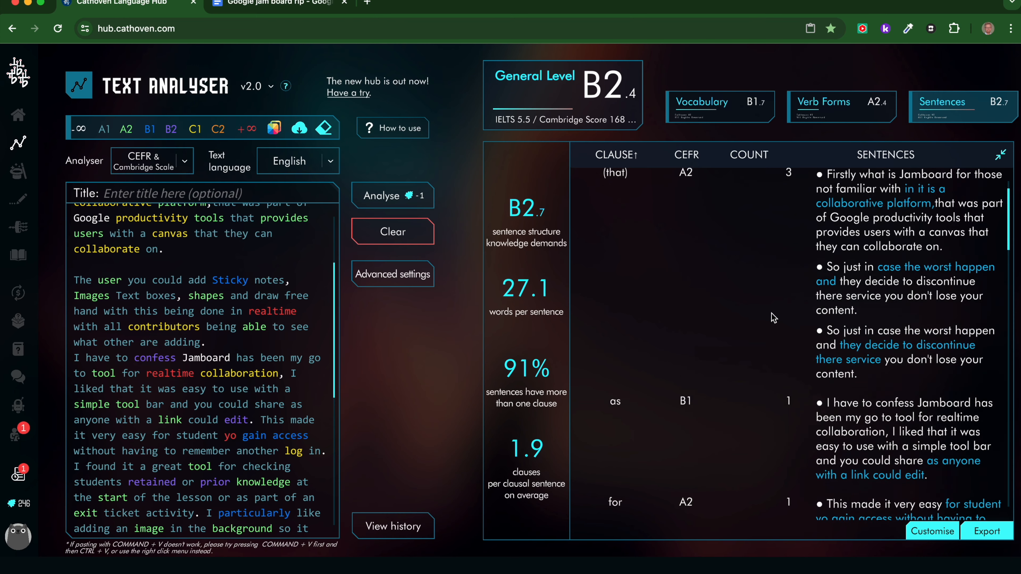
# - Customise the sentence structures list to hide levels A1, A2 and B1
pyautogui.click(926, 534)
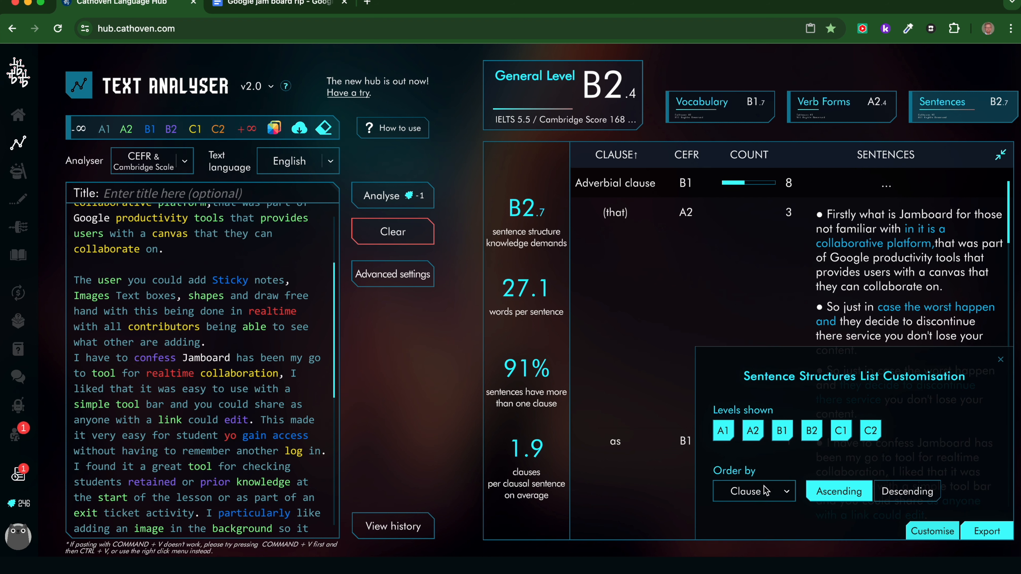
pyautogui.click(722, 434)
pyautogui.click(752, 434)
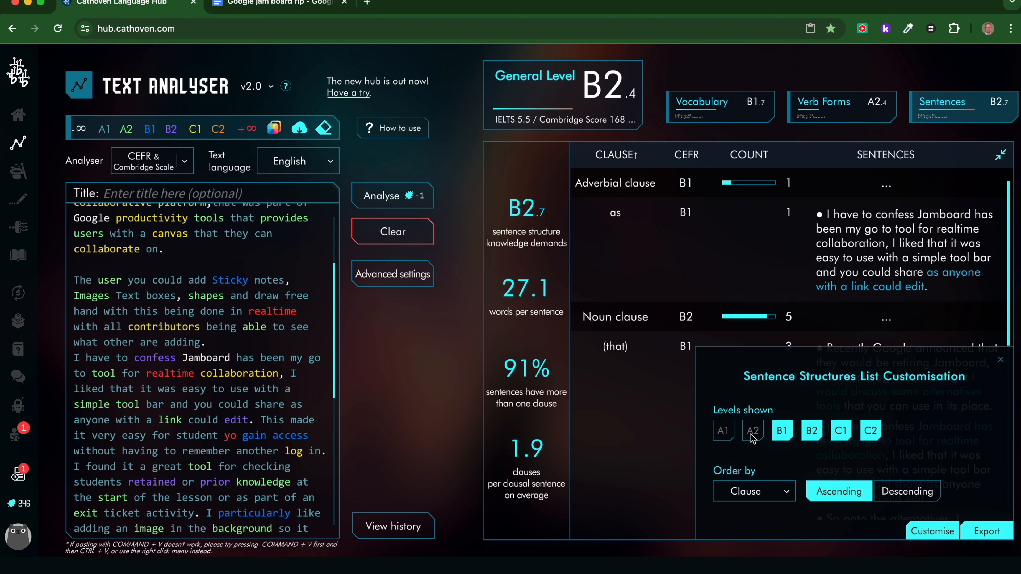
pyautogui.click(783, 436)
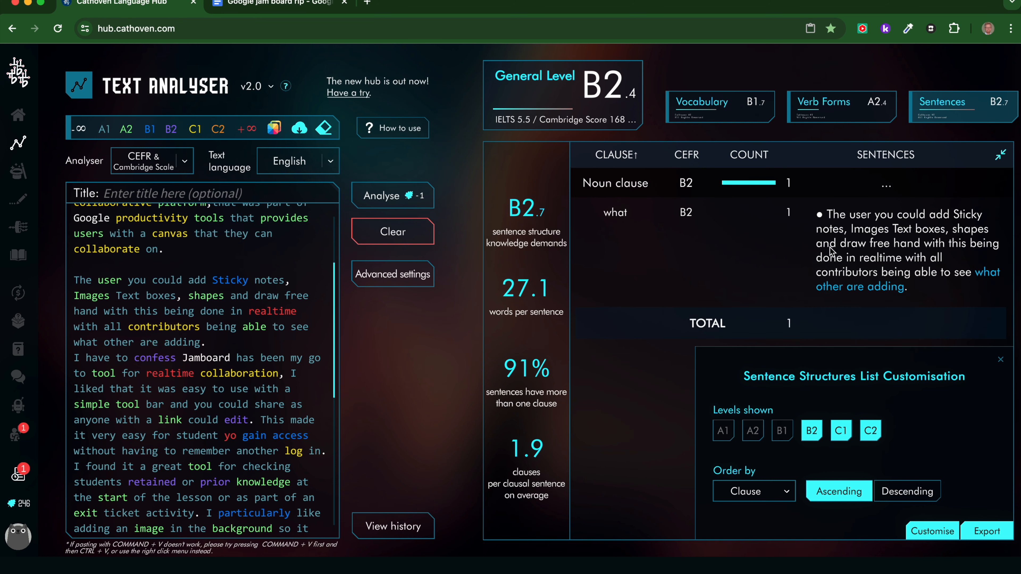
# - Show levels B1, A2 and A1 again in the sentence structures list and close its customisation
pyautogui.click(782, 435)
pyautogui.click(747, 434)
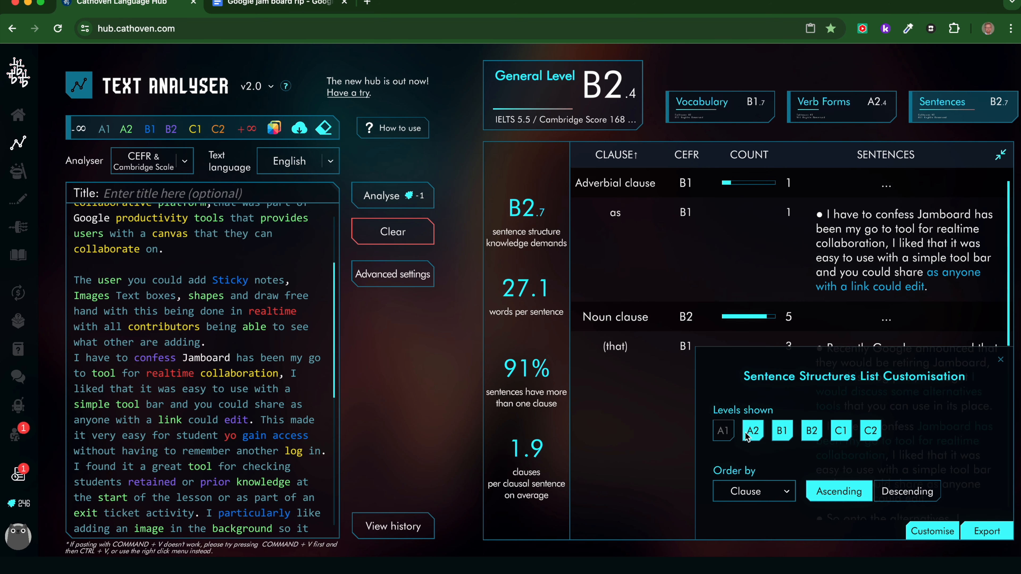
pyautogui.click(727, 434)
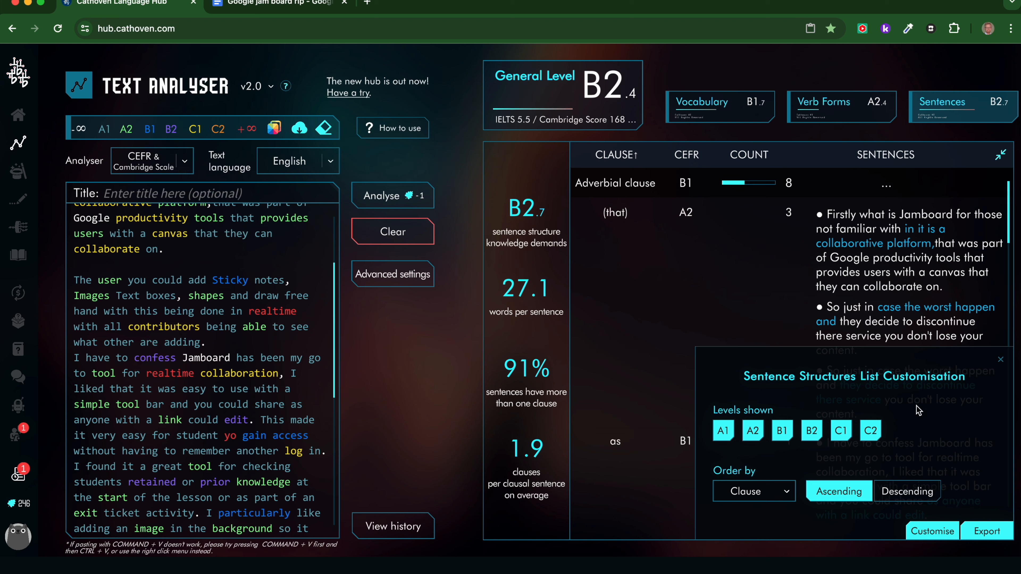
pyautogui.click(1000, 360)
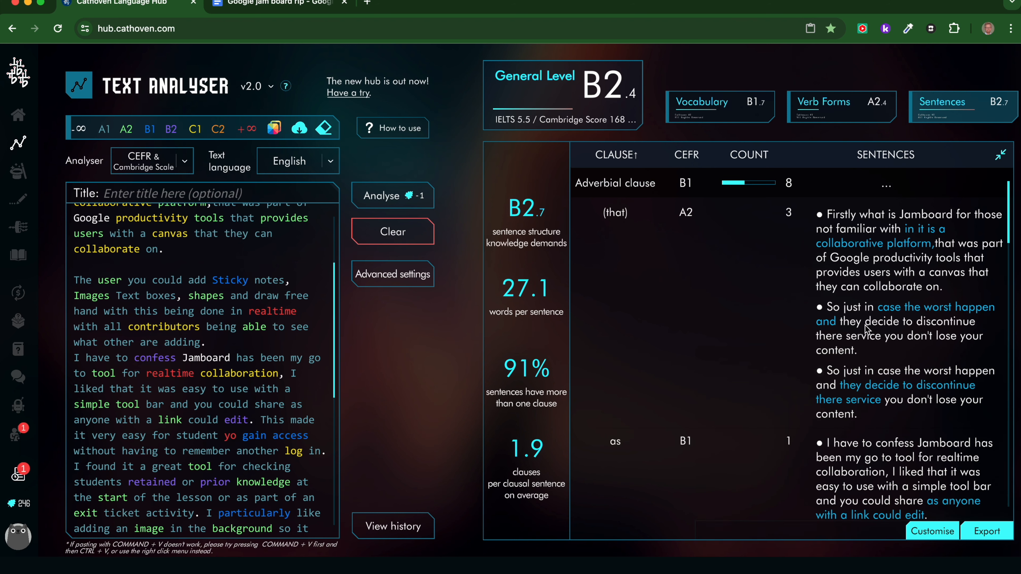
# - Open the Vocabulary results and look through the list of words with their CEFR levels
pyautogui.click(710, 107)
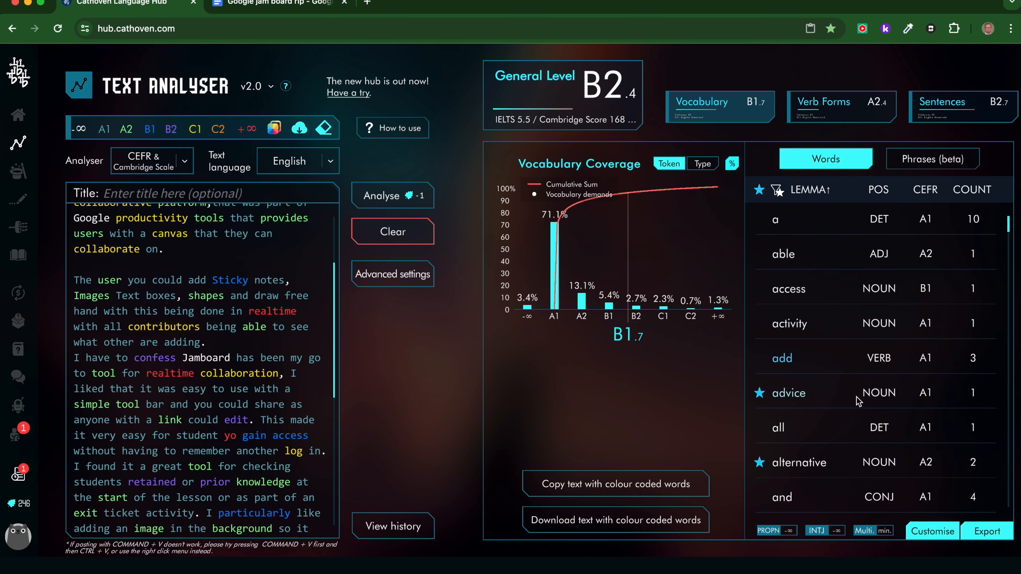
pyautogui.scroll(-5, 844, 305)
pyautogui.scroll(5, 839, 319)
pyautogui.scroll(-5, 820, 394)
pyautogui.scroll(-4, 822, 397)
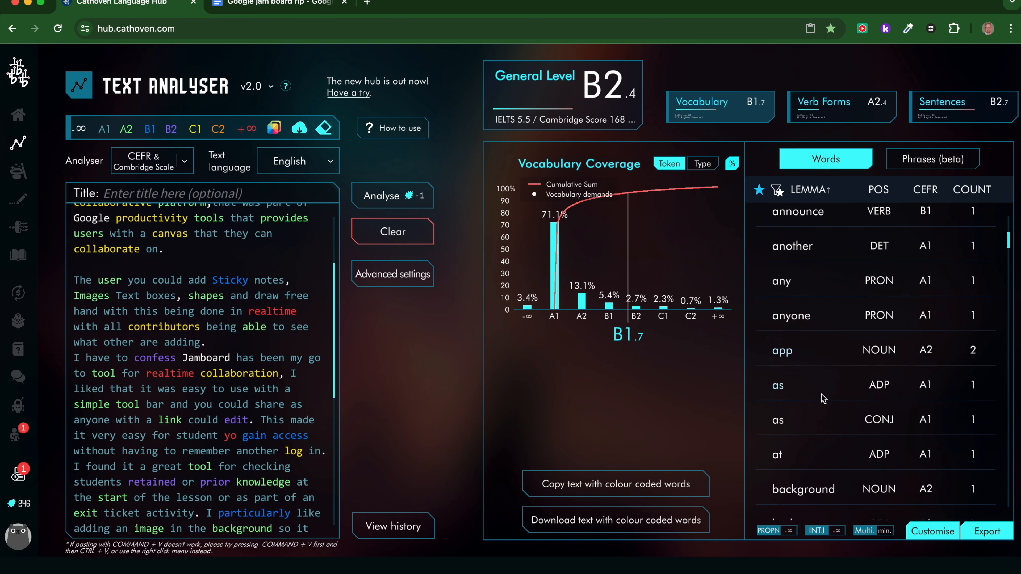
# - Customise the vocabulary list to hide levels -∞, A1 and A2, and close the customisation
pyautogui.scroll(7, 822, 398)
pyautogui.scroll(1, 822, 398)
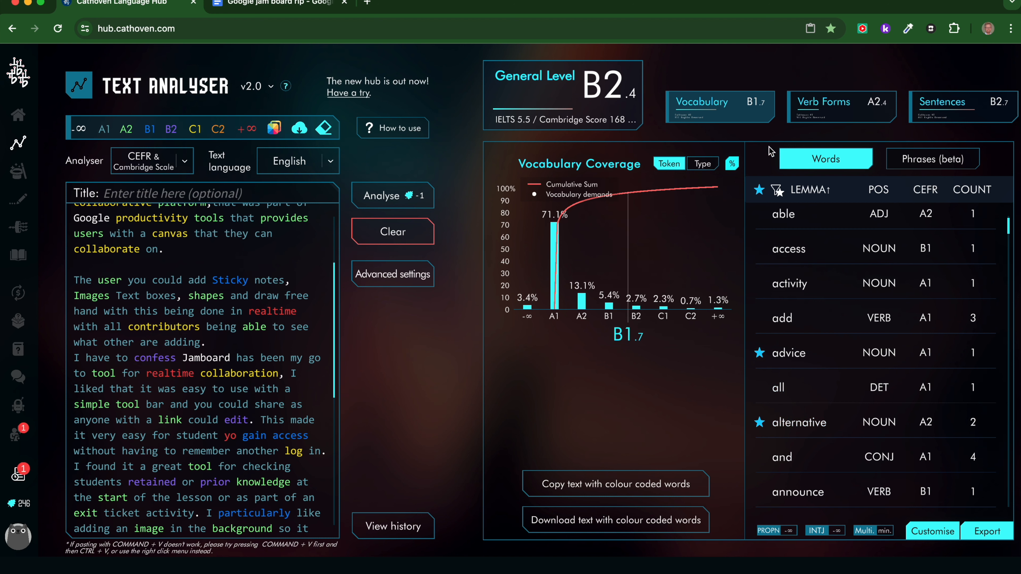
pyautogui.click(938, 536)
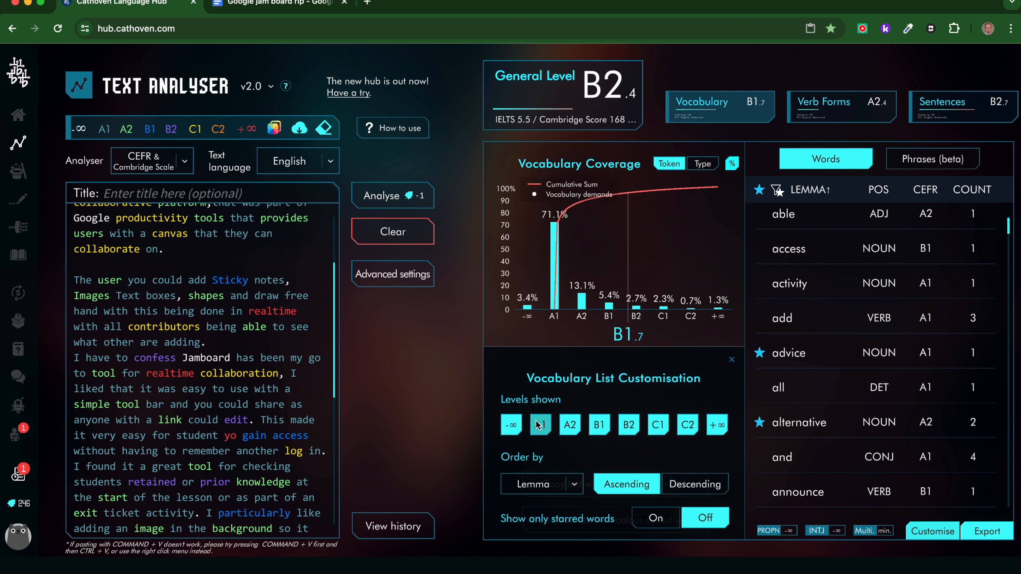
pyautogui.click(511, 425)
pyautogui.click(540, 424)
pyautogui.click(573, 430)
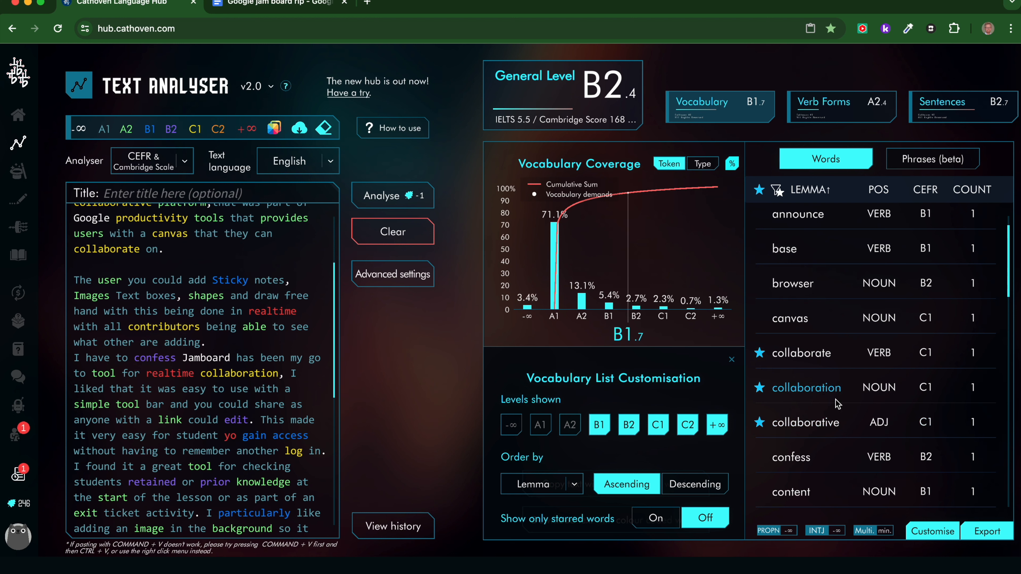
pyautogui.click(731, 360)
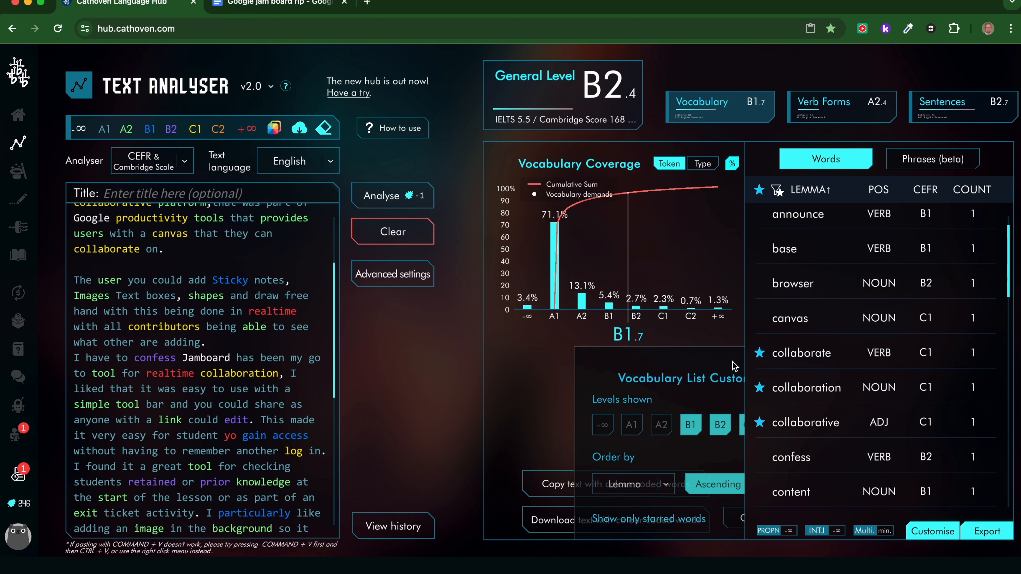
# - Open the Sentences results and look over the clause list and the colour-coded source text
pyautogui.click(964, 105)
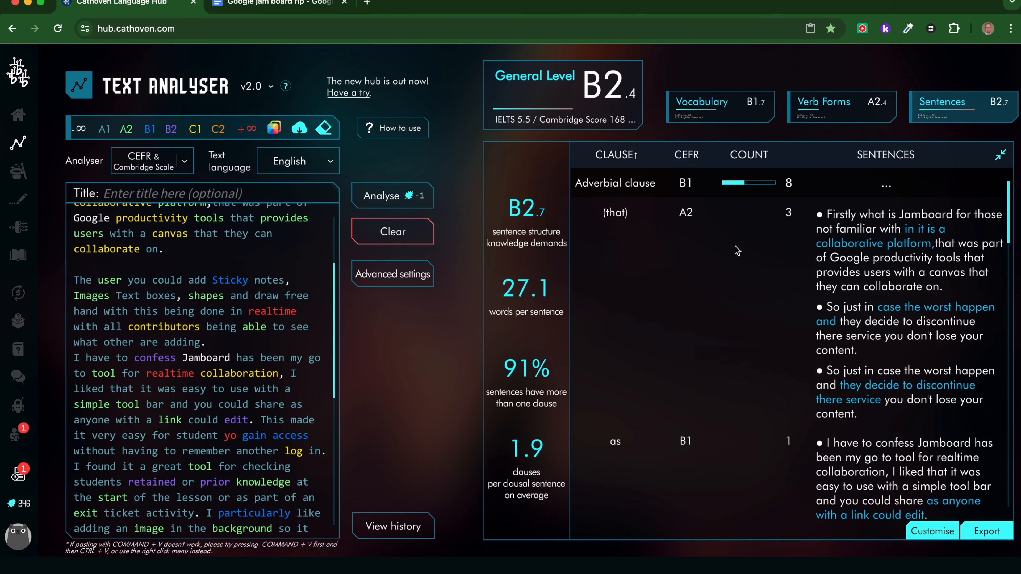
pyautogui.scroll(-1, 852, 398)
pyautogui.scroll(-4, 816, 362)
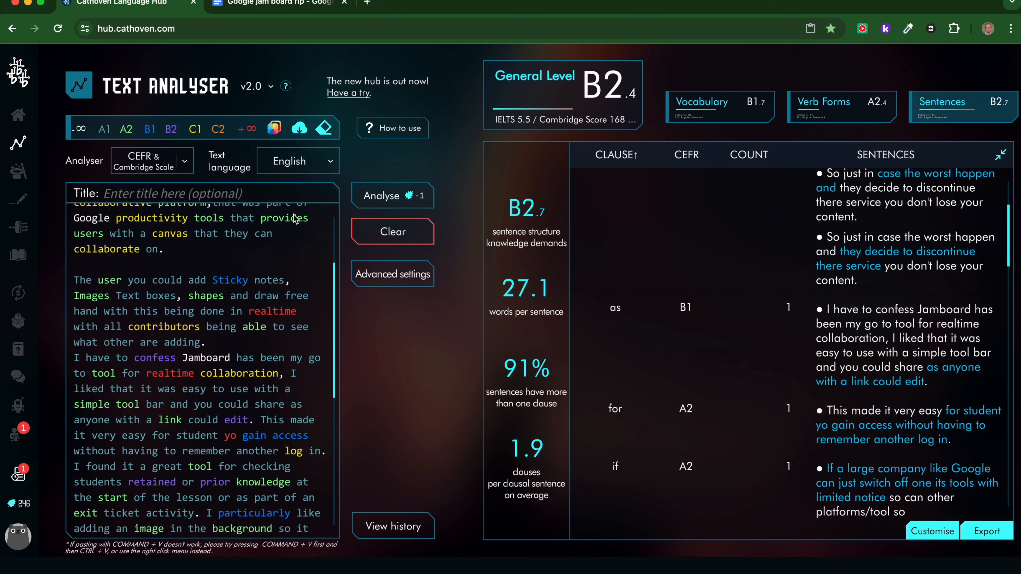
pyautogui.scroll(3, 182, 313)
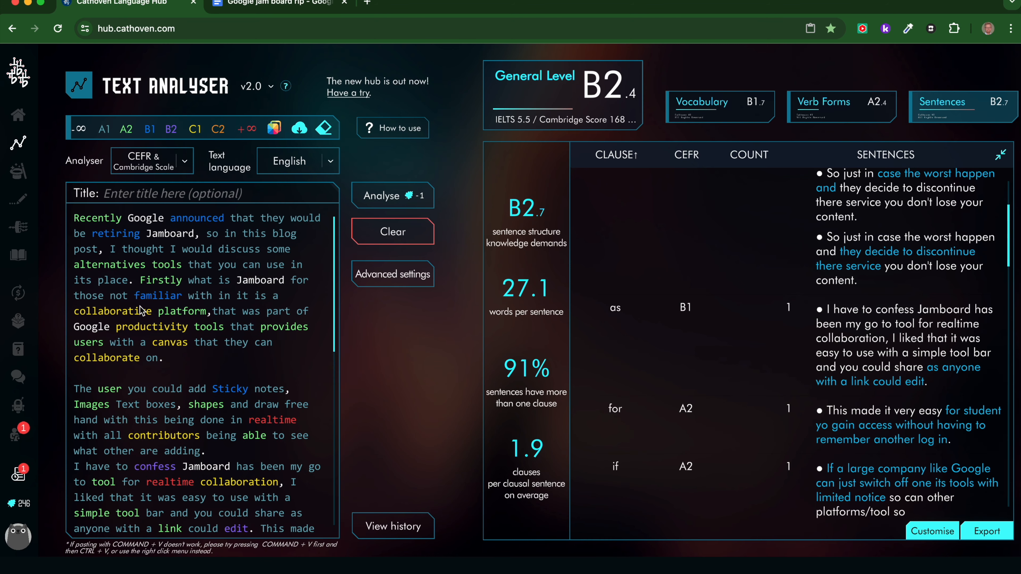
pyautogui.moveTo(153, 139)
pyautogui.scroll(-3, 156, 441)
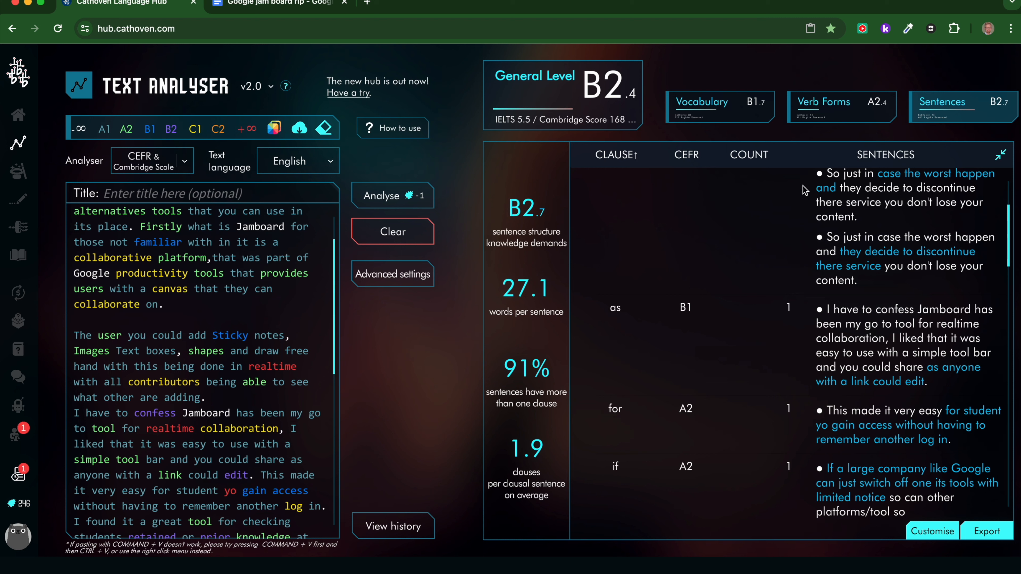
# - Analyse the same text with the Readability analyser
pyautogui.click(184, 166)
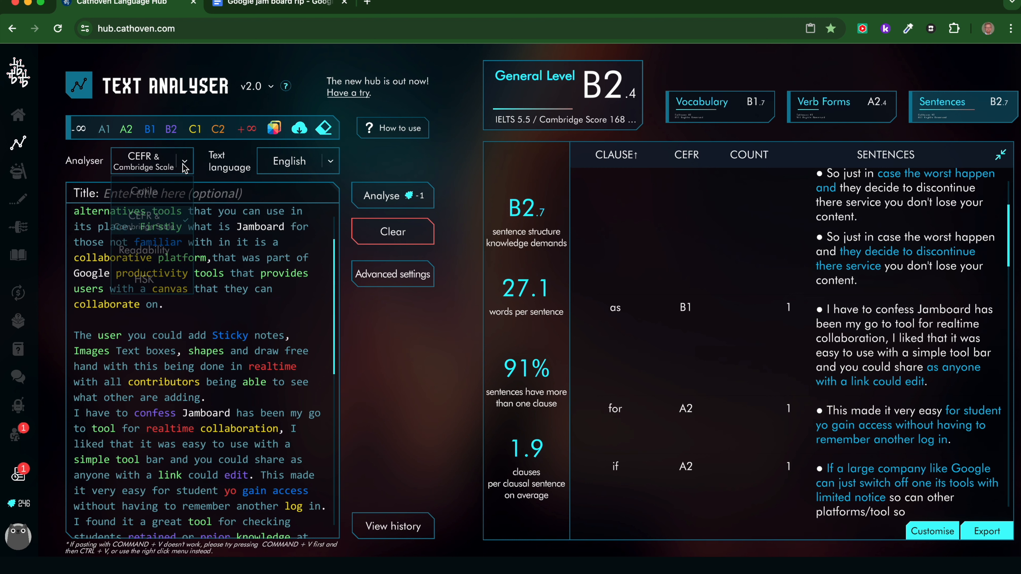
pyautogui.click(143, 249)
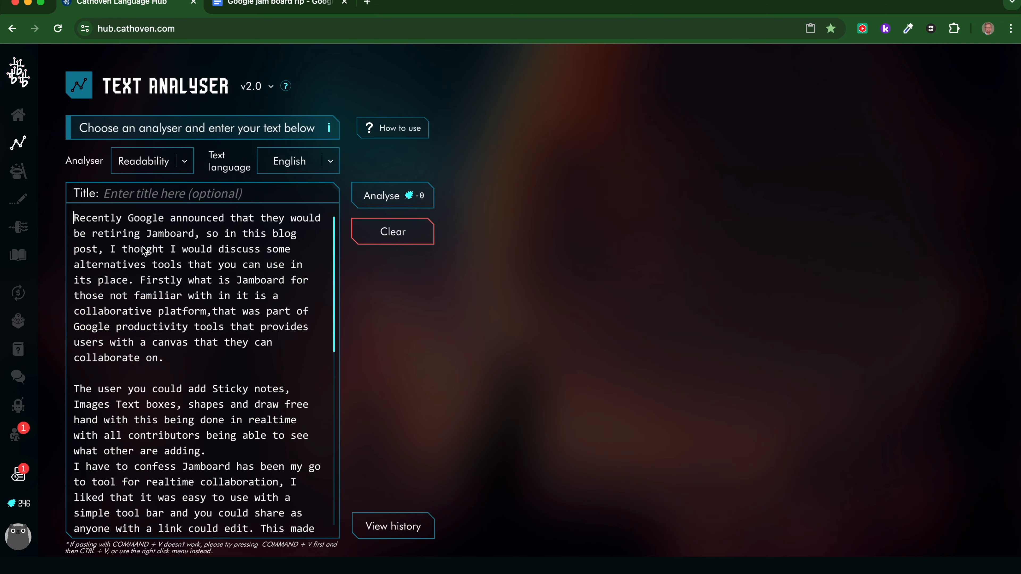
pyautogui.click(396, 197)
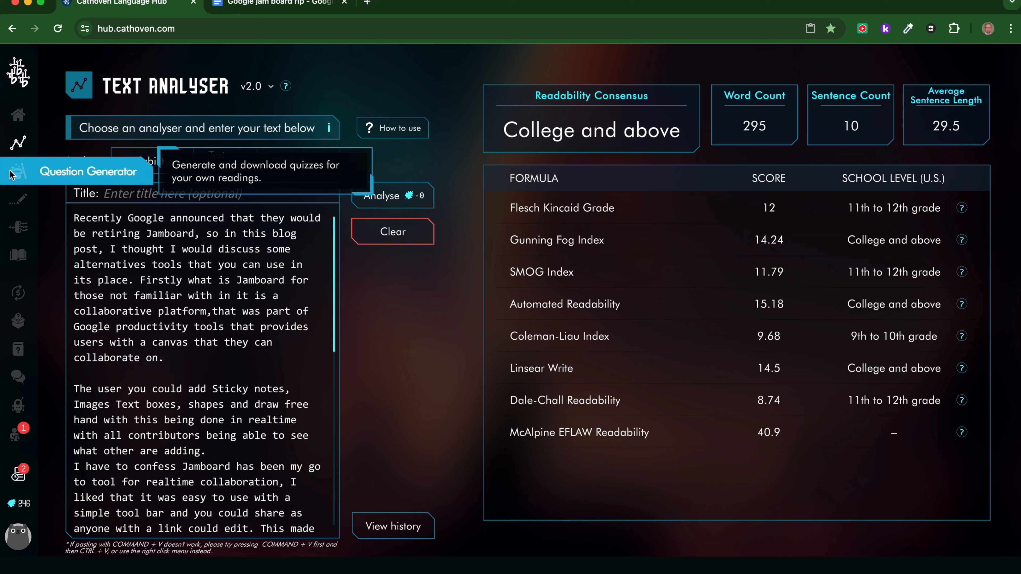
# - Generate four True/False questions from the sample text in the Question Generator
pyautogui.click(18, 174)
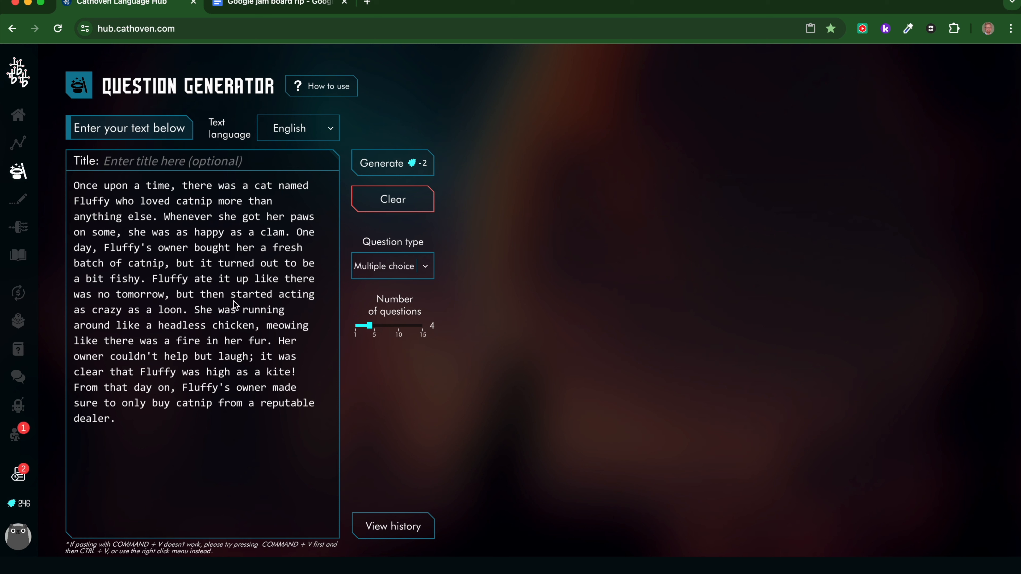
pyautogui.click(424, 266)
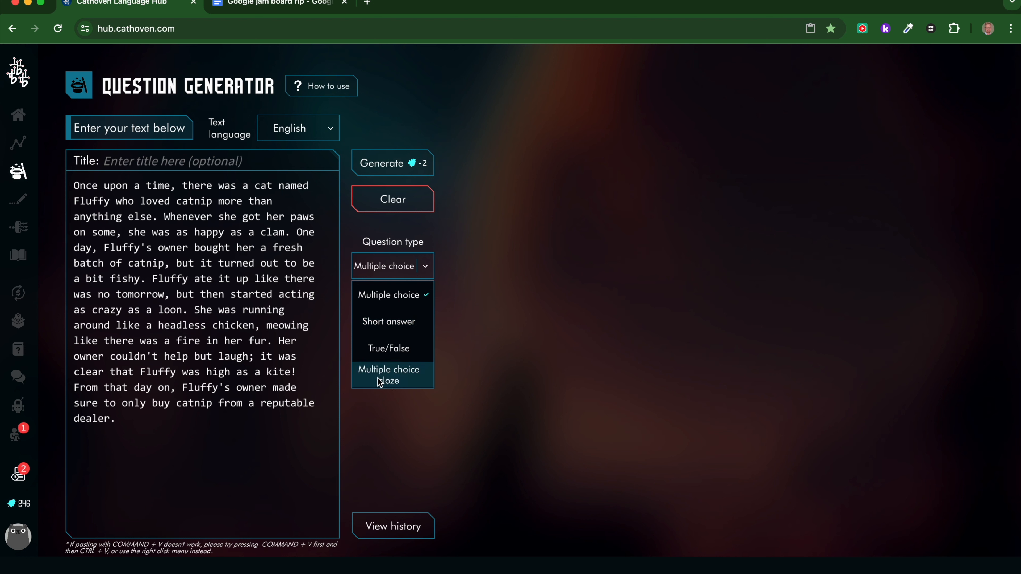
pyautogui.click(387, 349)
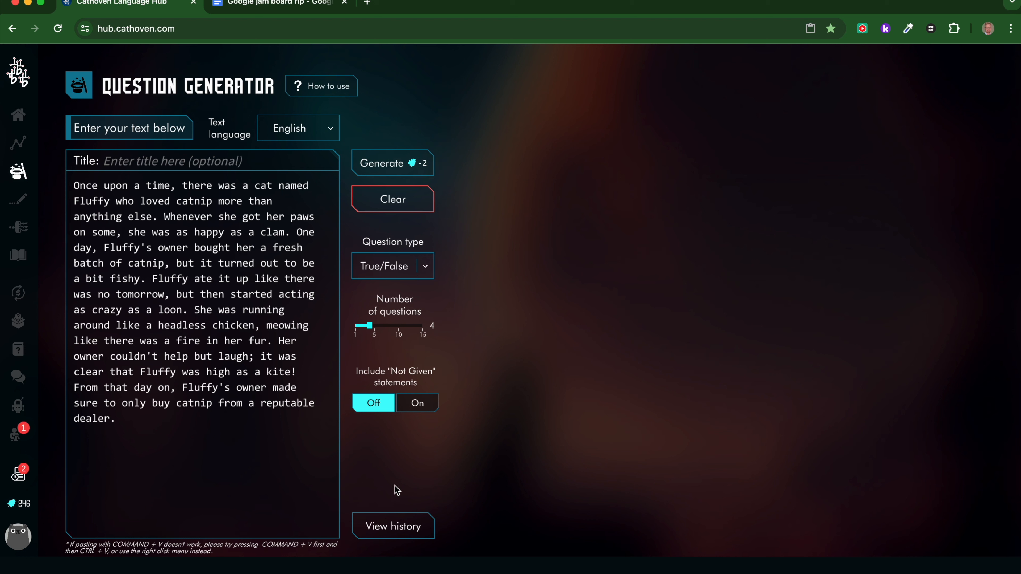
pyautogui.click(385, 165)
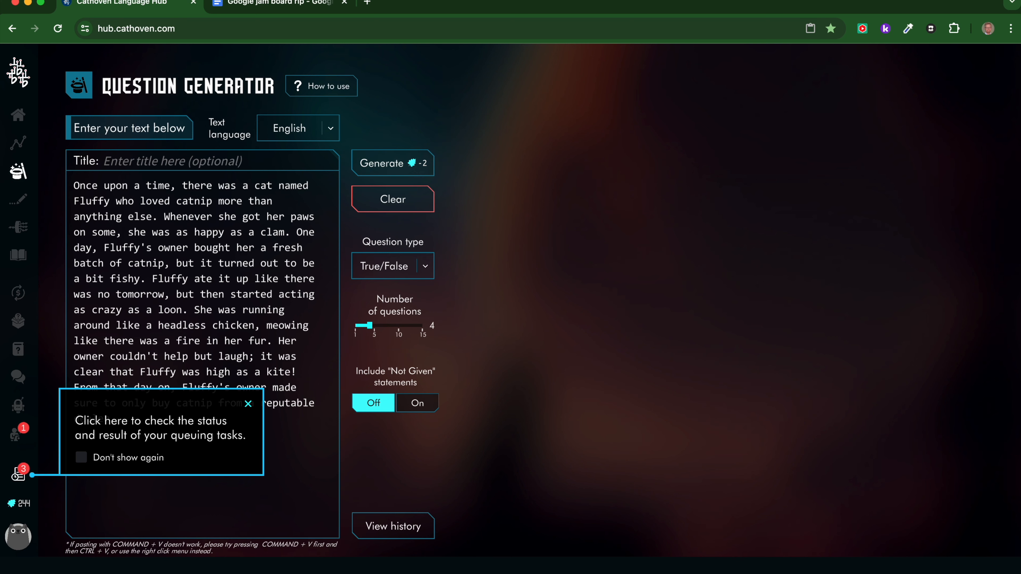
# - Open the Question Generator result from the task queue and read through its statements, answers and explanations
pyautogui.moveTo(20, 481)
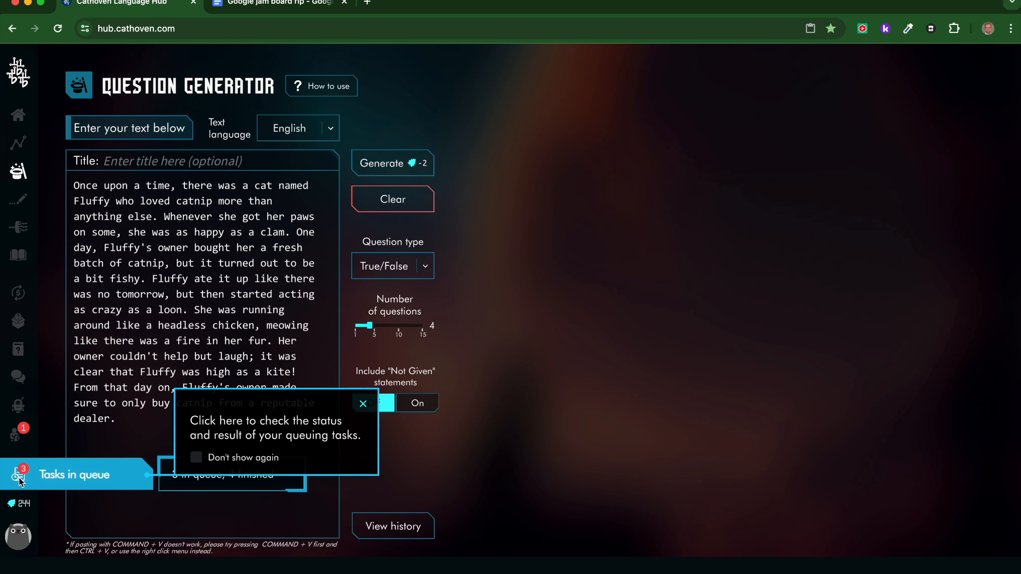
pyautogui.click(18, 474)
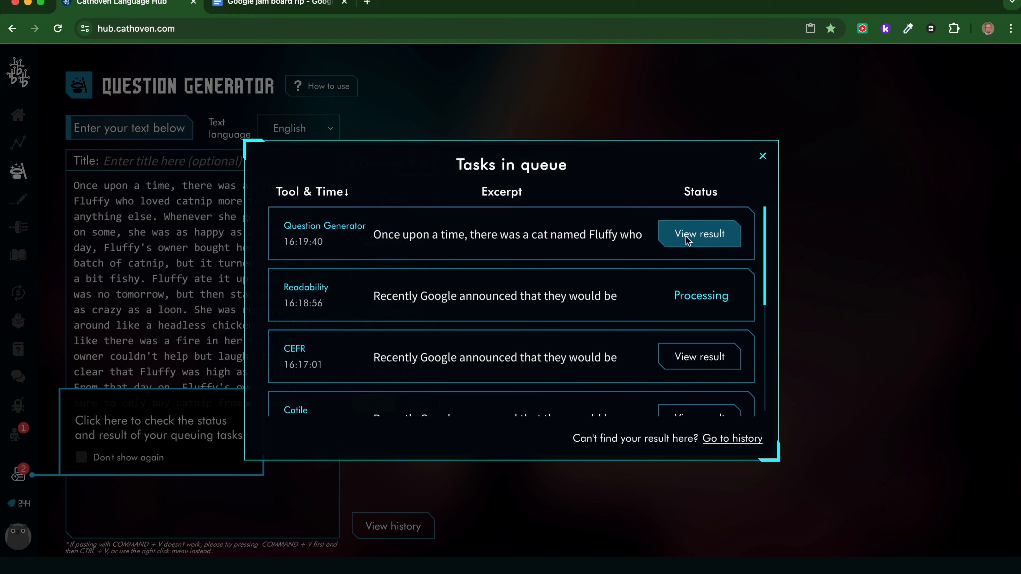
pyautogui.click(701, 240)
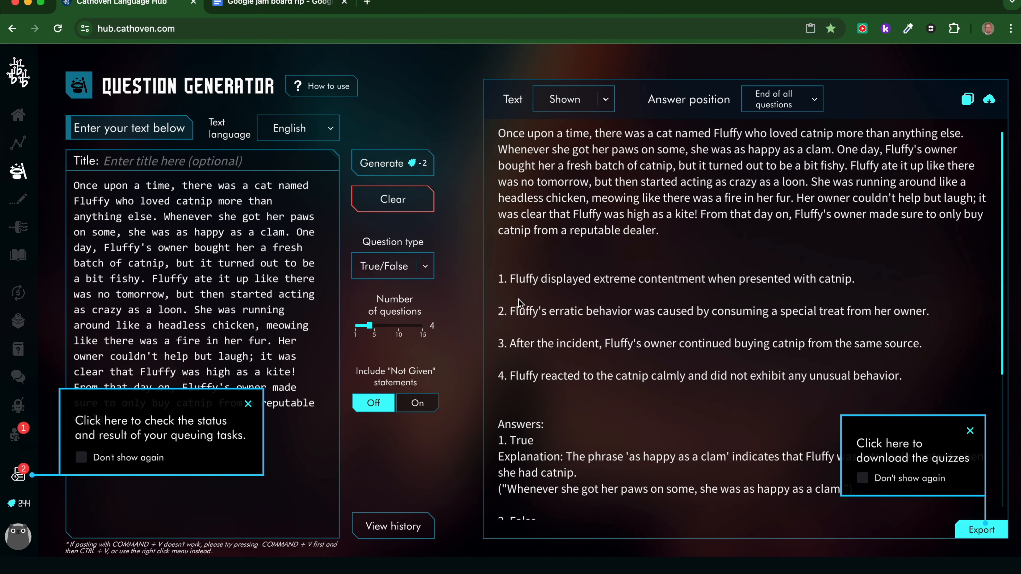
pyautogui.scroll(-5, 697, 408)
pyautogui.scroll(3, 643, 398)
pyautogui.scroll(-4, 613, 391)
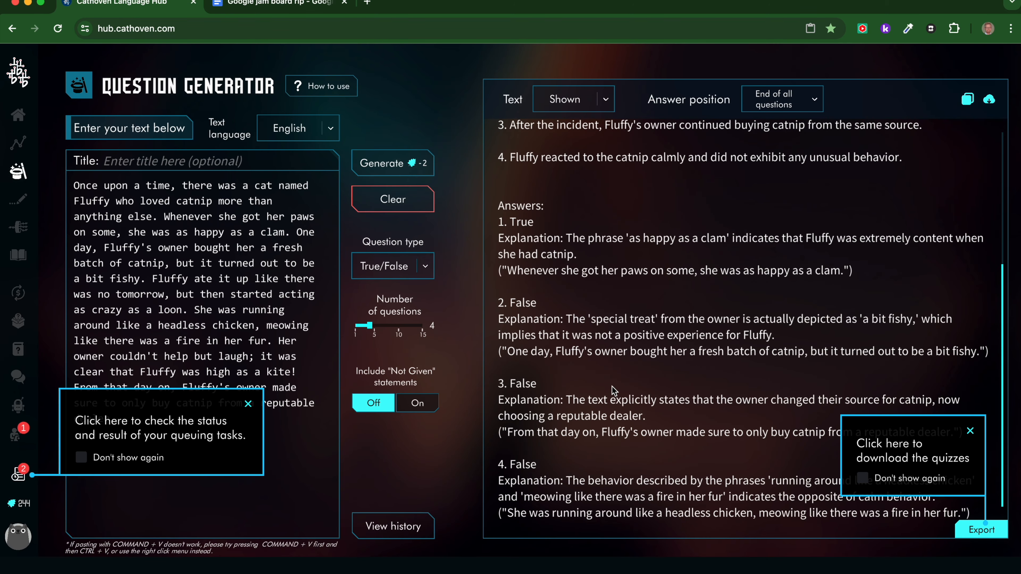
pyautogui.scroll(1, 600, 329)
pyautogui.scroll(-1, 621, 418)
pyautogui.scroll(5, 620, 417)
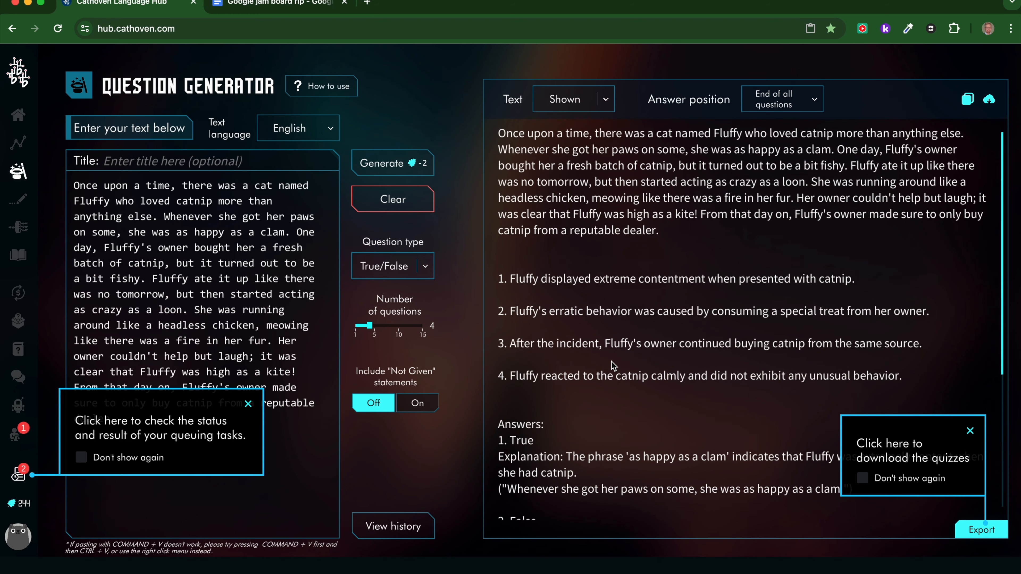
pyautogui.scroll(-4, 655, 438)
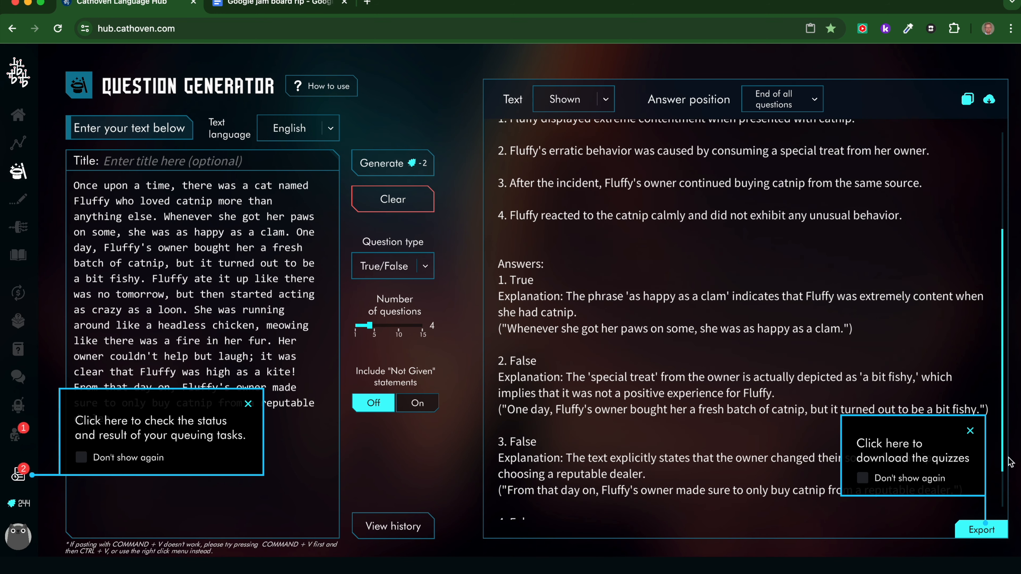
# - View the quiz's export options, close them and dismiss the download and task queue tips
pyautogui.click(970, 431)
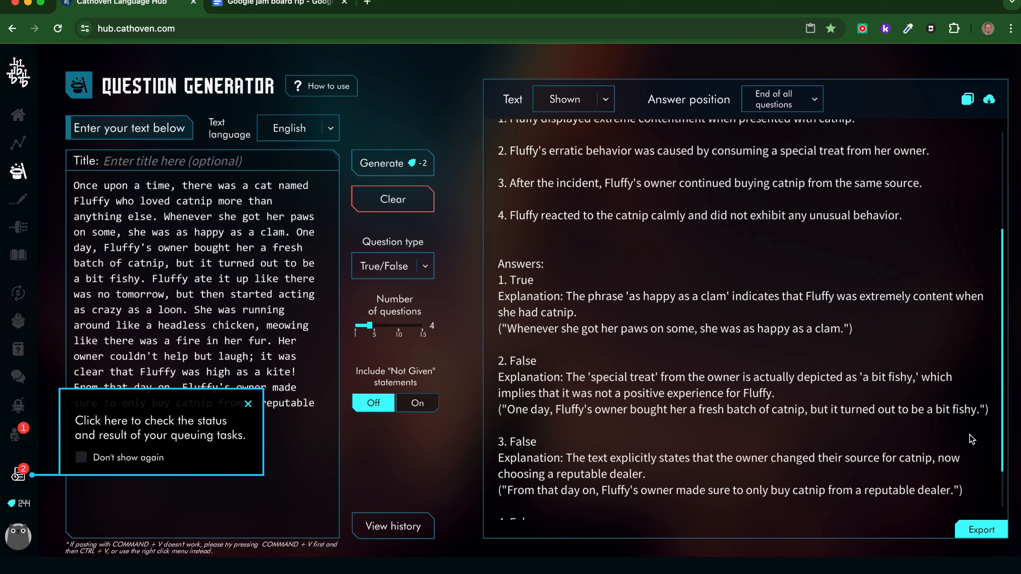
pyautogui.scroll(3, 828, 277)
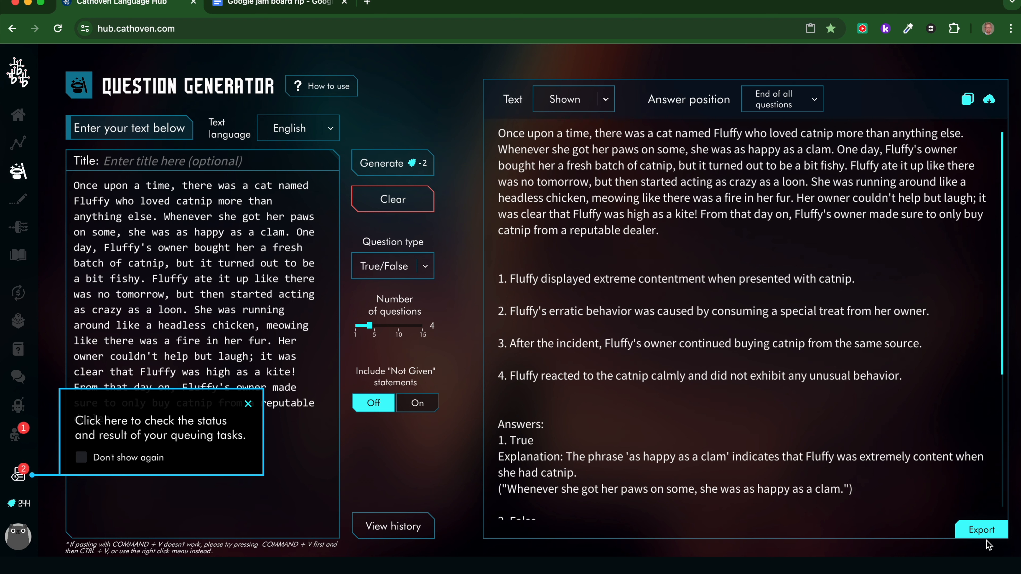
pyautogui.click(982, 531)
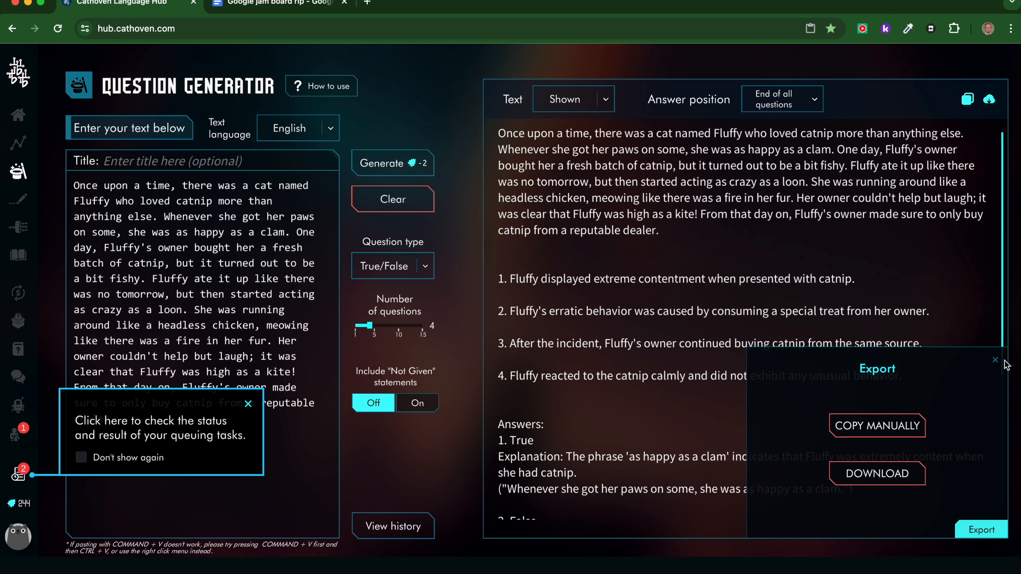
pyautogui.click(995, 360)
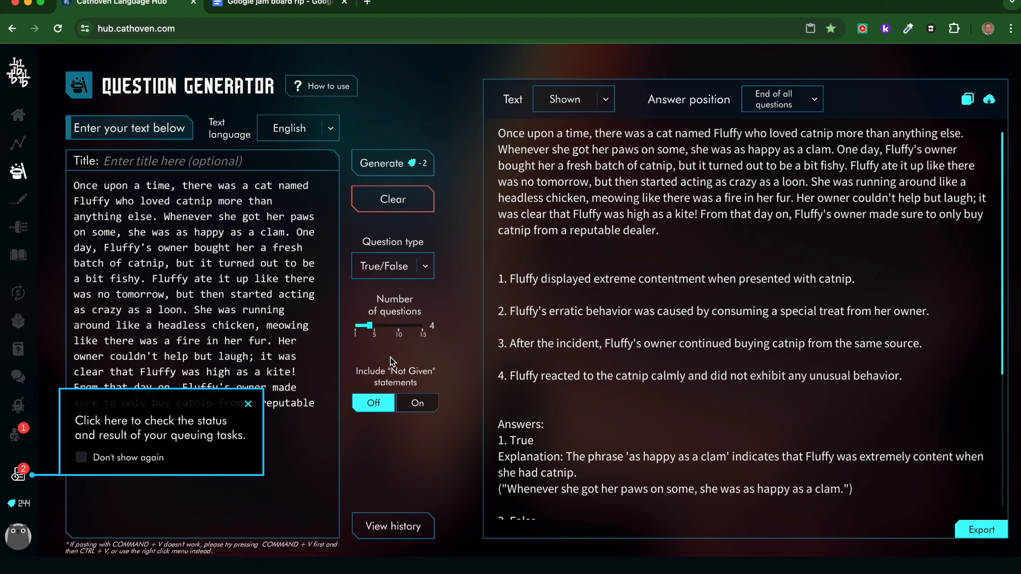
pyautogui.click(248, 403)
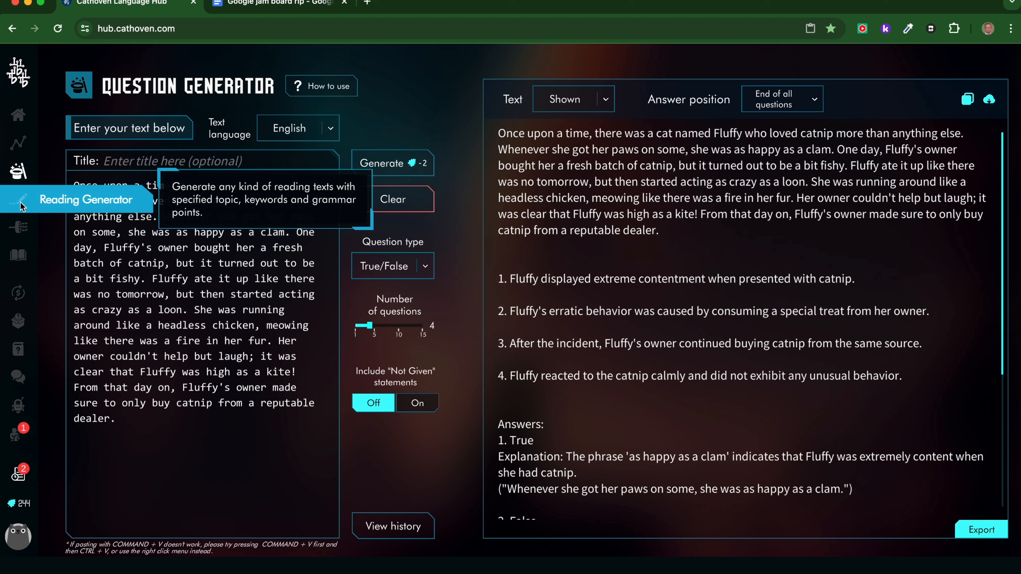
# - Open the Reading Generator and set the CEFR level to B1
pyautogui.click(78, 206)
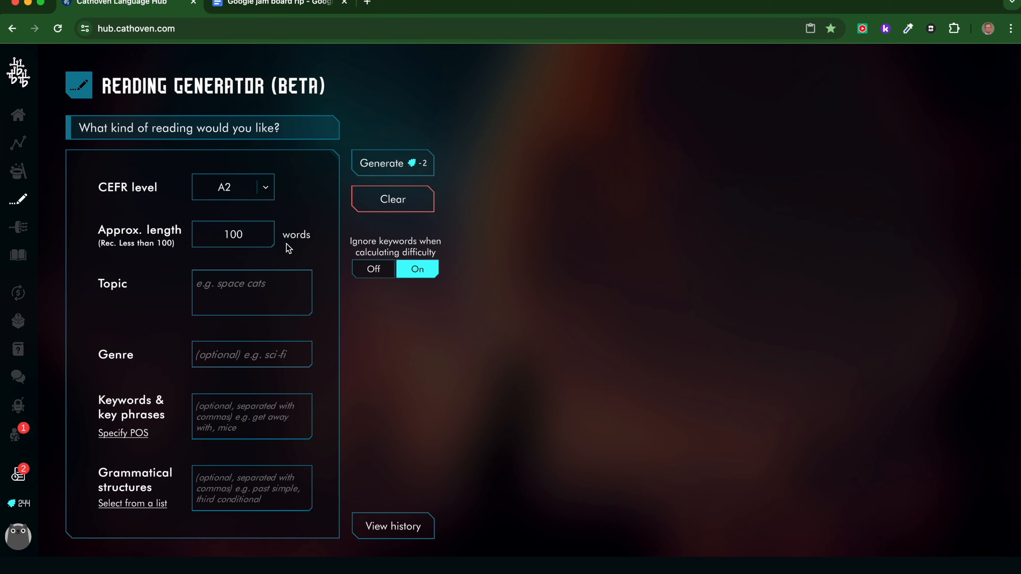
pyautogui.click(261, 192)
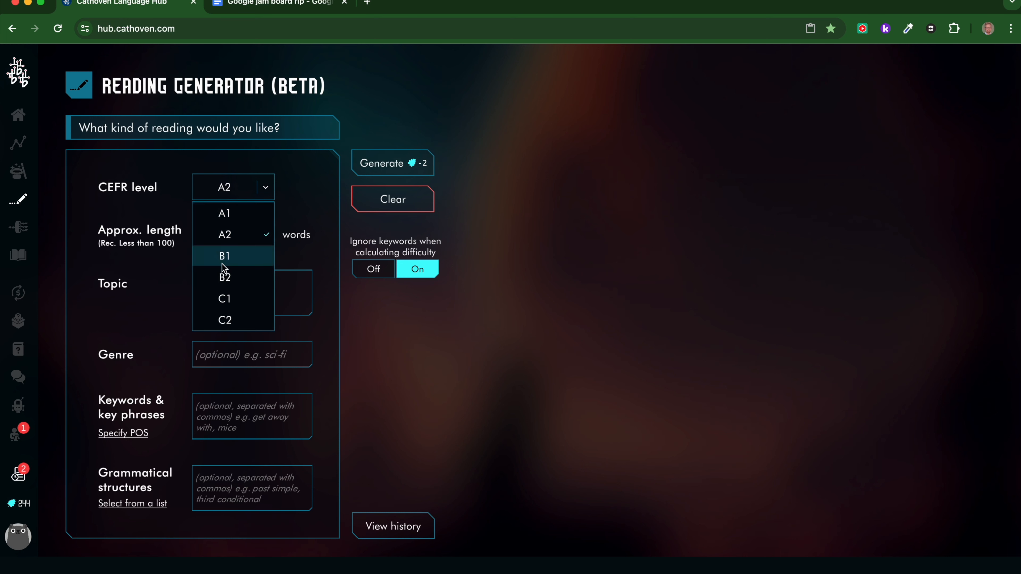
pyautogui.click(231, 260)
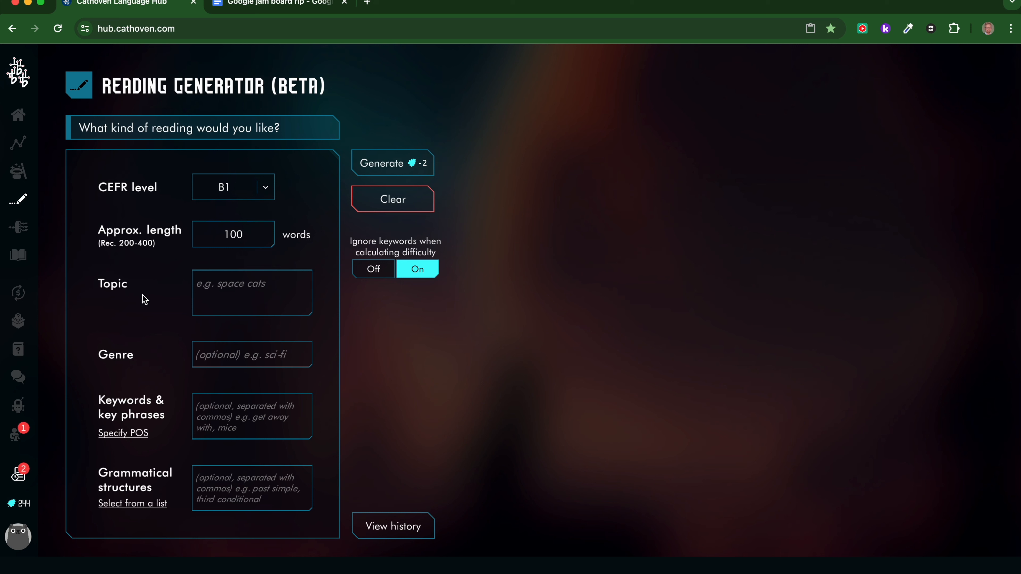
# - Enter "Cars , transport, travel" as the topic of the reading
pyautogui.click(224, 290)
pyautogui.write('Cars , trnaspo')
pyautogui.click(242, 287)
pyautogui.press('BackSpace')
pyautogui.write('n')
pyautogui.write(', travel')
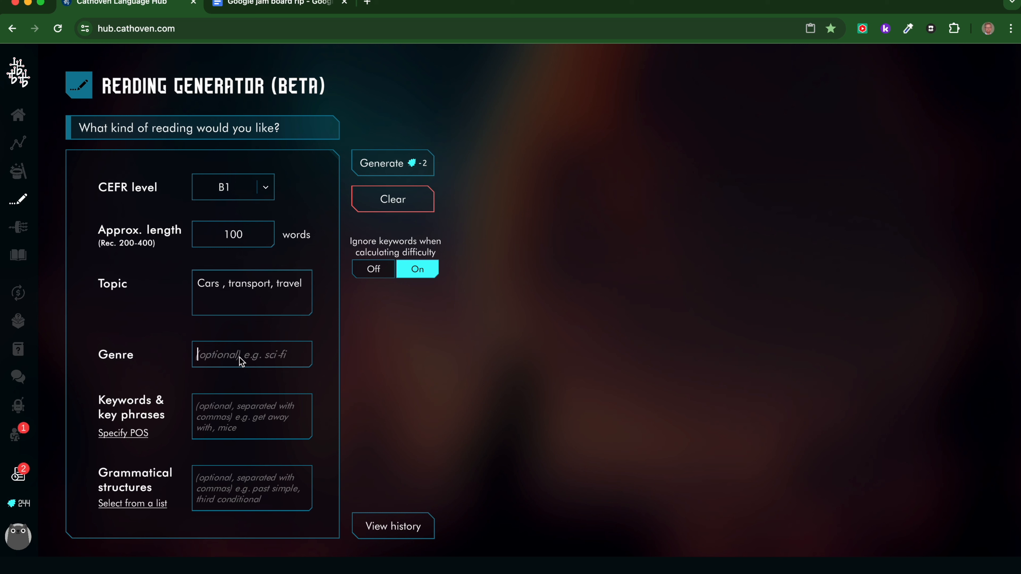
# - Enter "car, train, boat, plane" as the keywords and key phrases for the reading
pyautogui.click(212, 416)
pyautogui.write('ca')
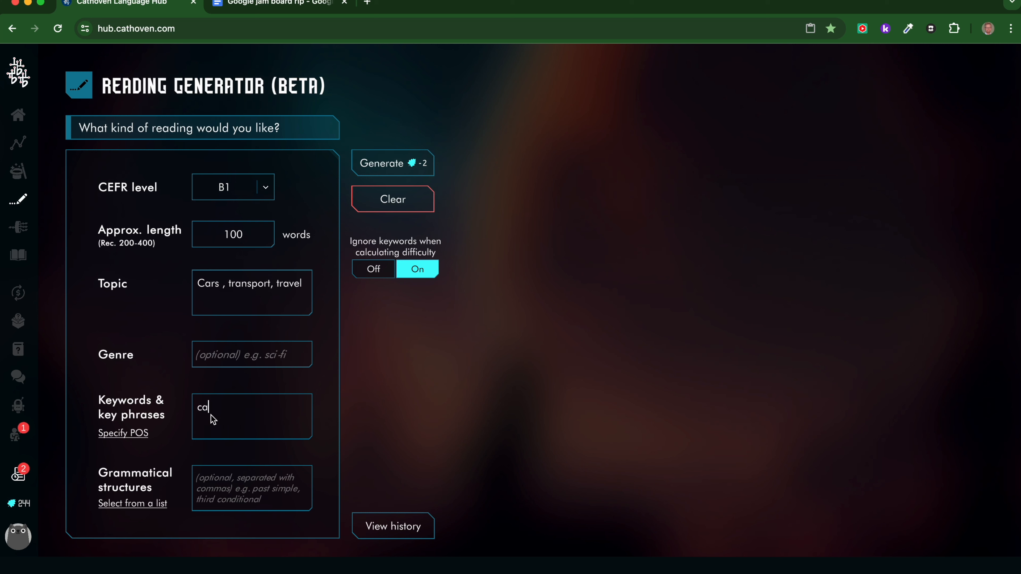
pyautogui.write('r train boat plane')
pyautogui.click(212, 409)
pyautogui.write(',')
pyautogui.click(237, 409)
pyautogui.write(',')
pyautogui.click(303, 411)
# - Add Present simple, Present continuous passive, Present perfect continuous, Past simple, Past continuous passive and Past perfect passive as the reading's grammatical structures
pyautogui.click(160, 502)
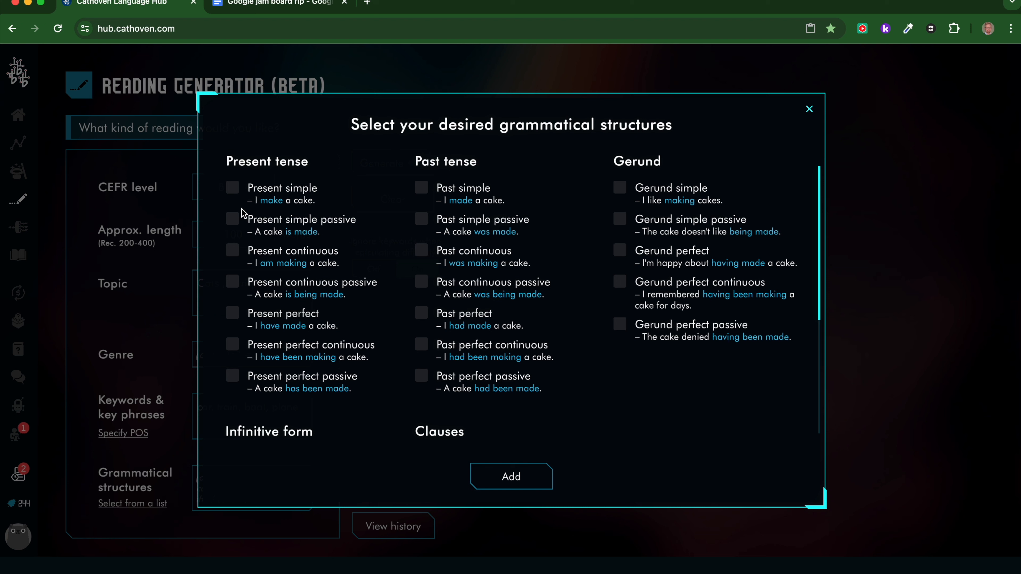
pyautogui.click(232, 189)
pyautogui.click(235, 281)
pyautogui.click(423, 188)
pyautogui.click(420, 285)
pyautogui.click(233, 344)
pyautogui.click(422, 377)
pyautogui.click(521, 479)
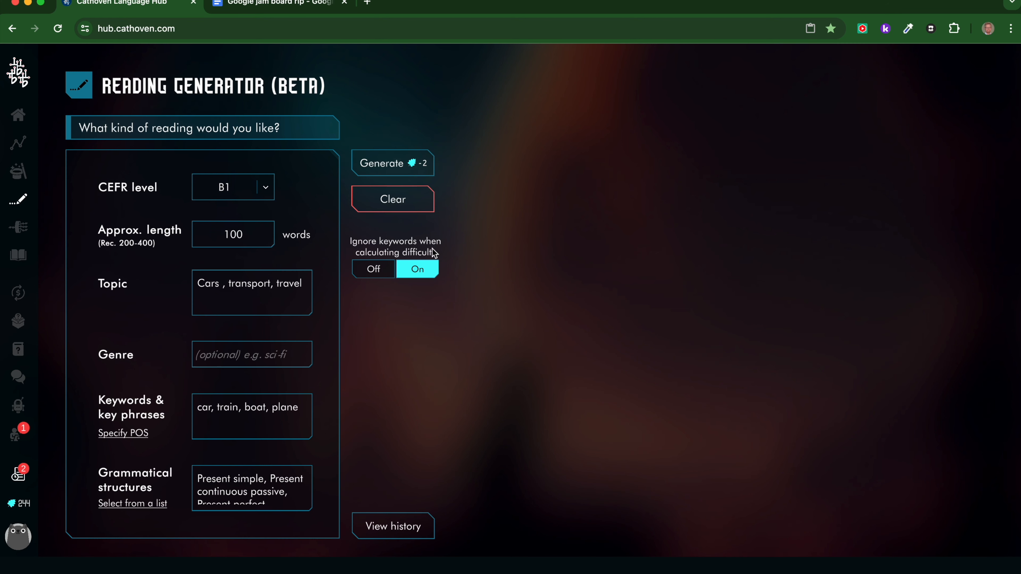
# - Generate the reading text with these settings and open the task queue to check its status
pyautogui.click(394, 167)
pyautogui.moveTo(20, 478)
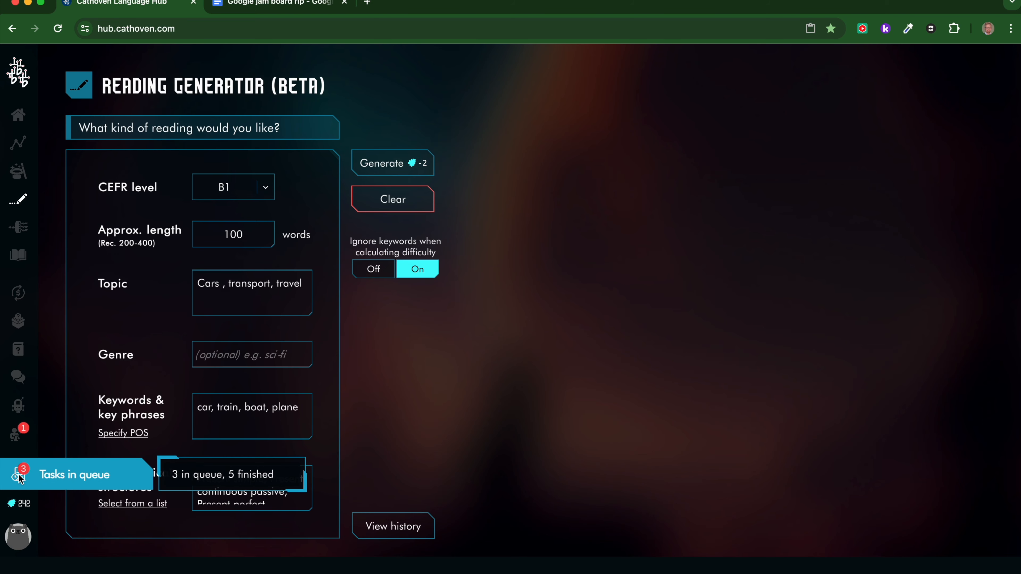
pyautogui.click(34, 478)
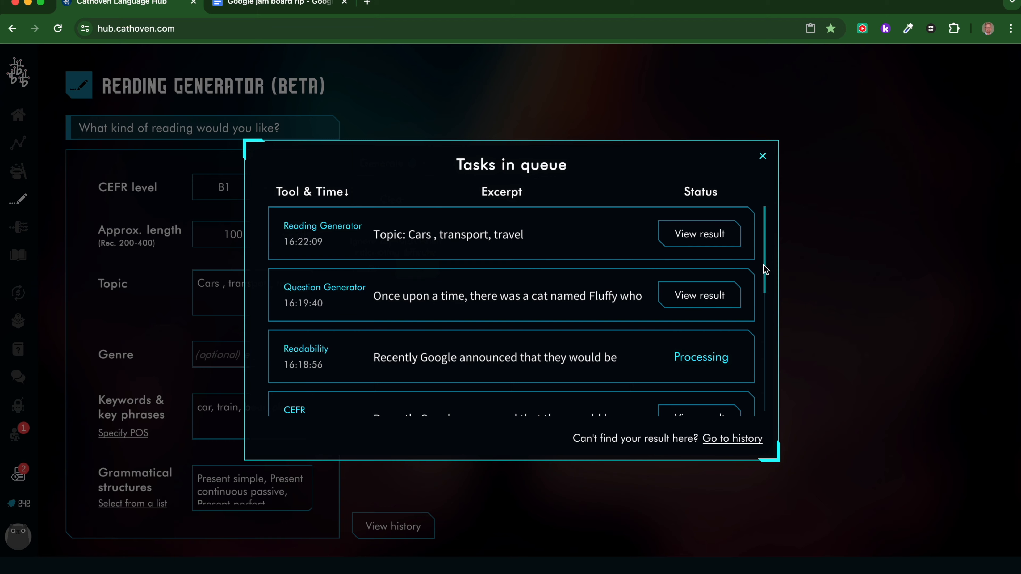
# - View the generated reading about cars, transport and travel, and export its text to the clipboard
pyautogui.click(693, 241)
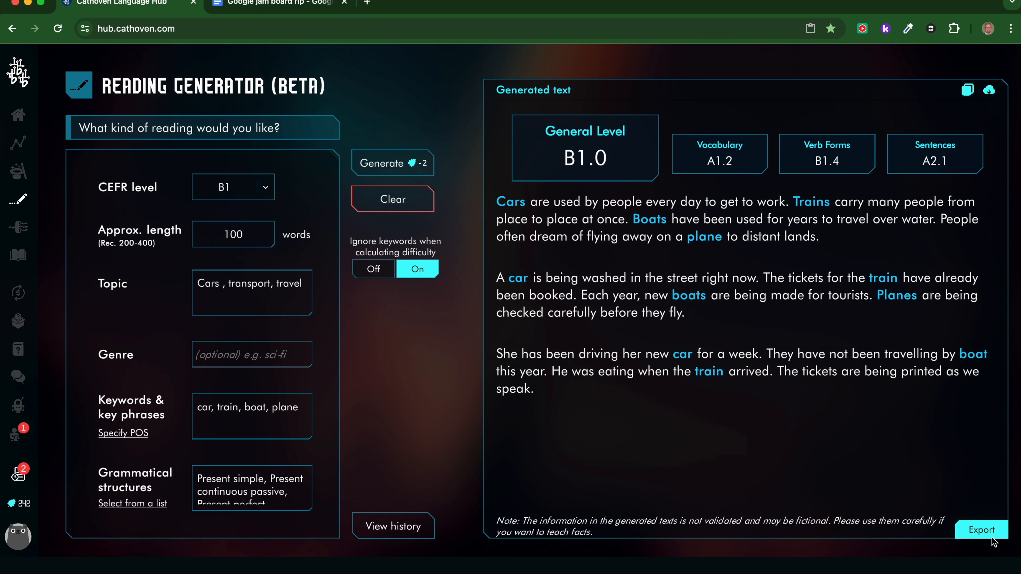
pyautogui.click(981, 530)
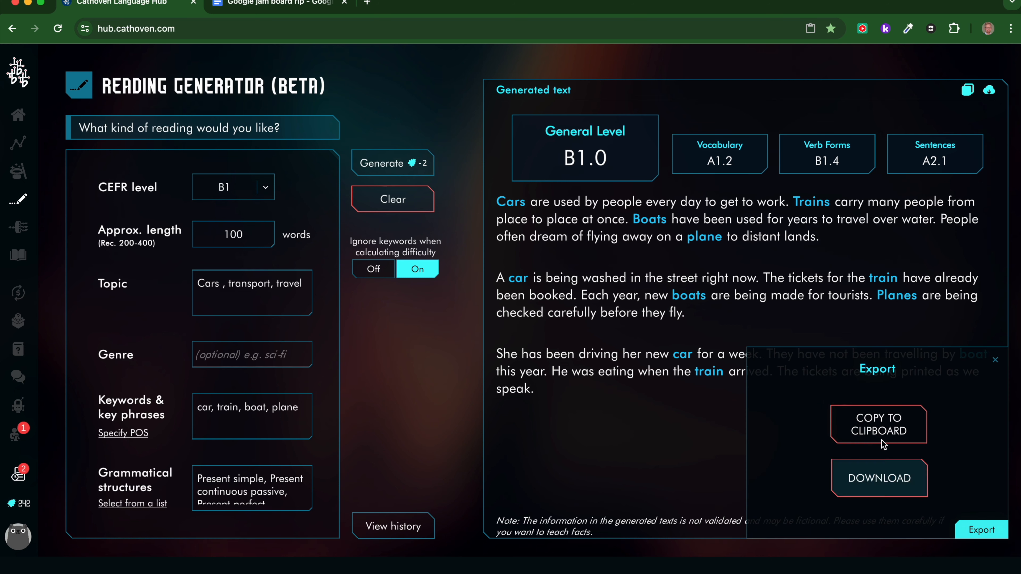
pyautogui.click(877, 432)
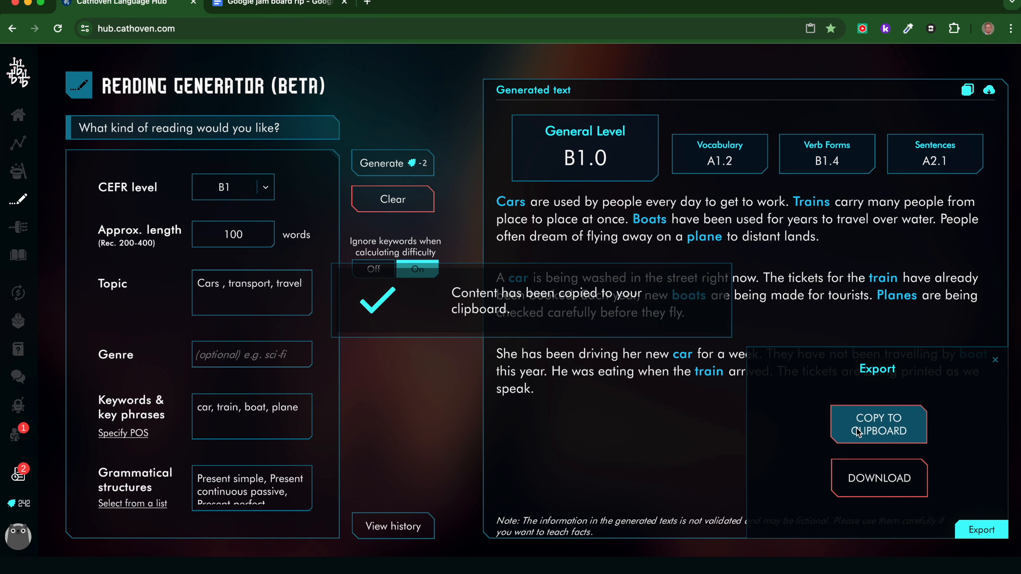
# - Open the Level Adaptor, skip its tutorial and paste the copied transport reading as the text to adapt
pyautogui.click(21, 234)
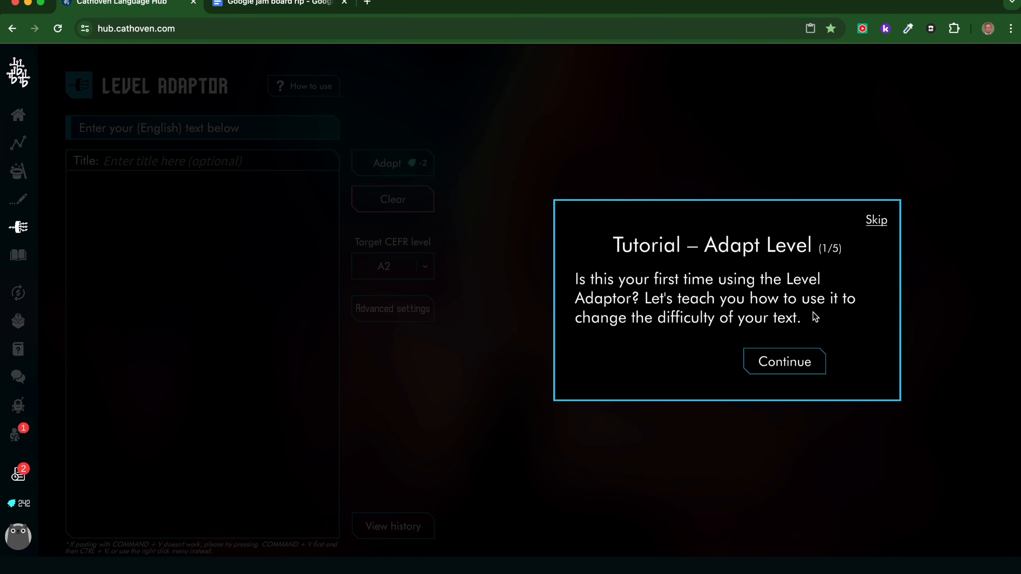
pyautogui.click(876, 221)
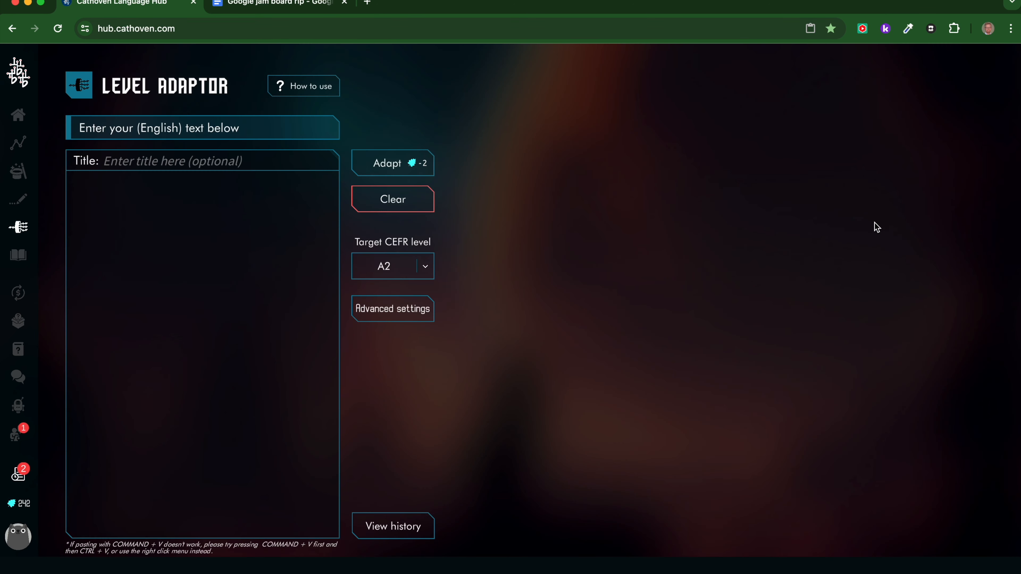
pyautogui.rightClick(85, 193)
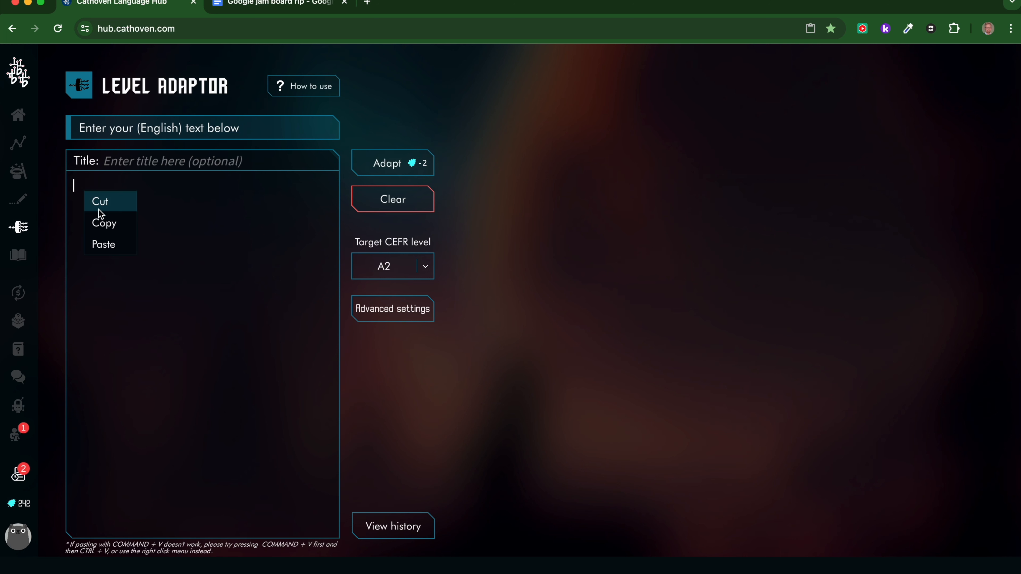
pyautogui.click(103, 245)
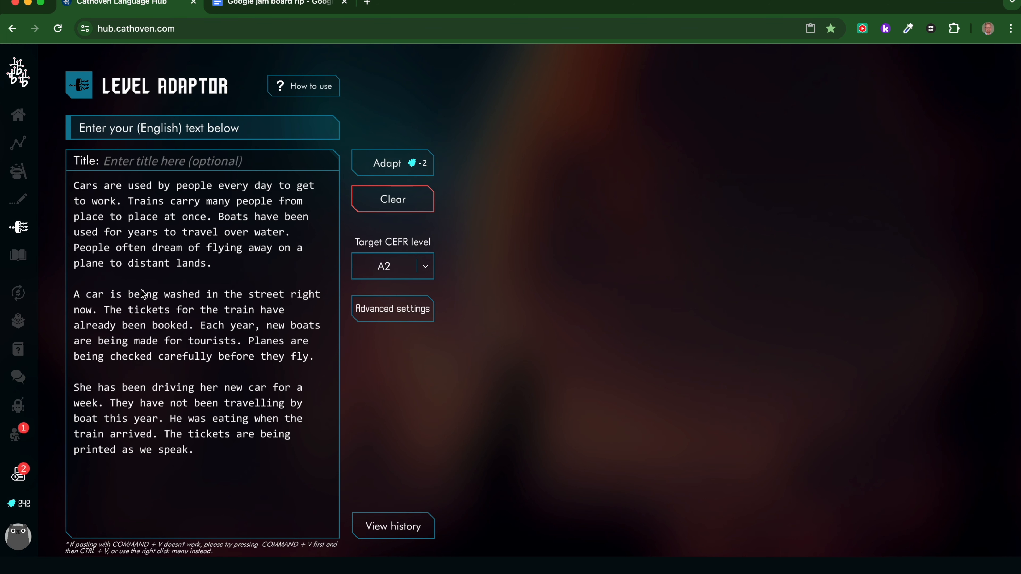
# - Set the target CEFR level to B2 and adapt the pasted text
pyautogui.click(425, 268)
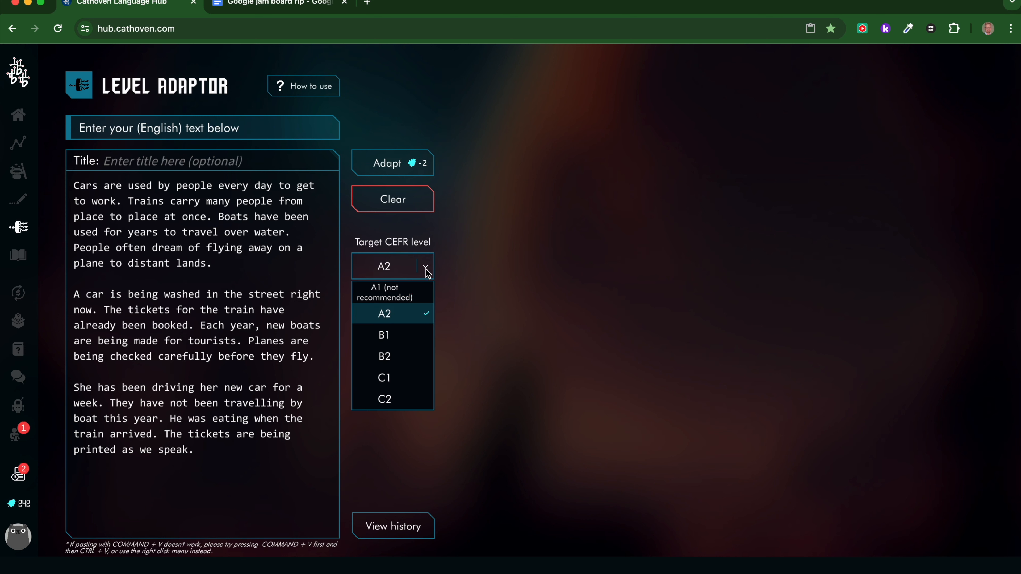
pyautogui.click(410, 357)
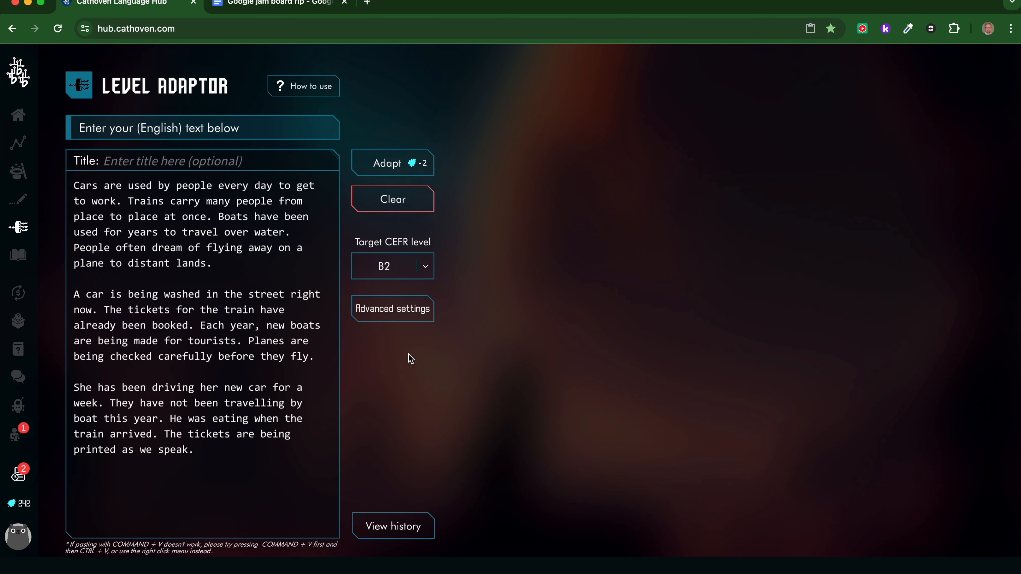
pyautogui.click(384, 167)
# - Look through the task queue and view the Level Adaptor result for the transport text
pyautogui.moveTo(21, 477)
pyautogui.click(36, 478)
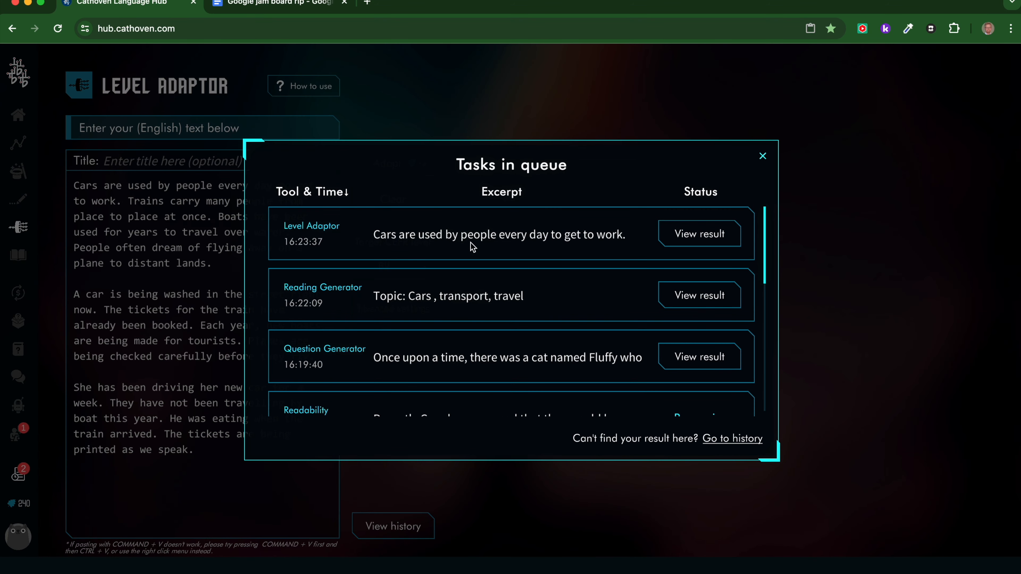
pyautogui.scroll(-3, 577, 328)
pyautogui.scroll(3, 577, 328)
pyautogui.scroll(-4, 579, 333)
pyautogui.scroll(4, 578, 333)
pyautogui.click(694, 237)
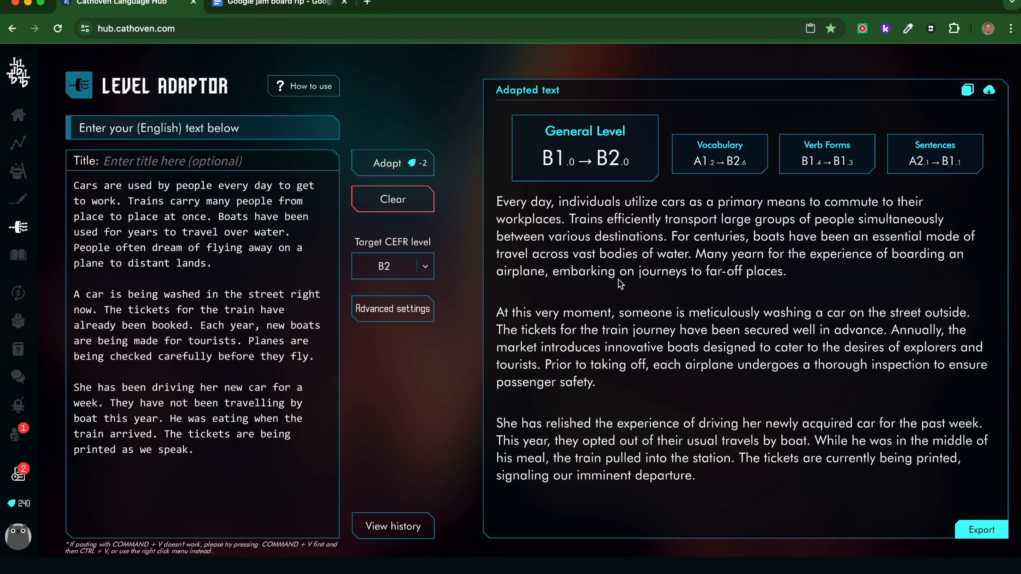